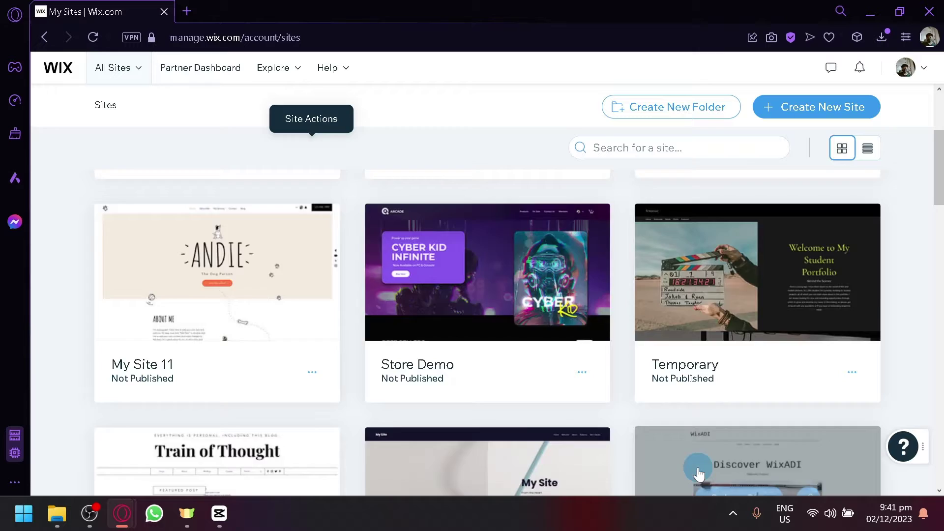
Step: Create a new site, choosing the classic Wix Editor instead of Wix Studio
scroll(695, 465, up, 5)
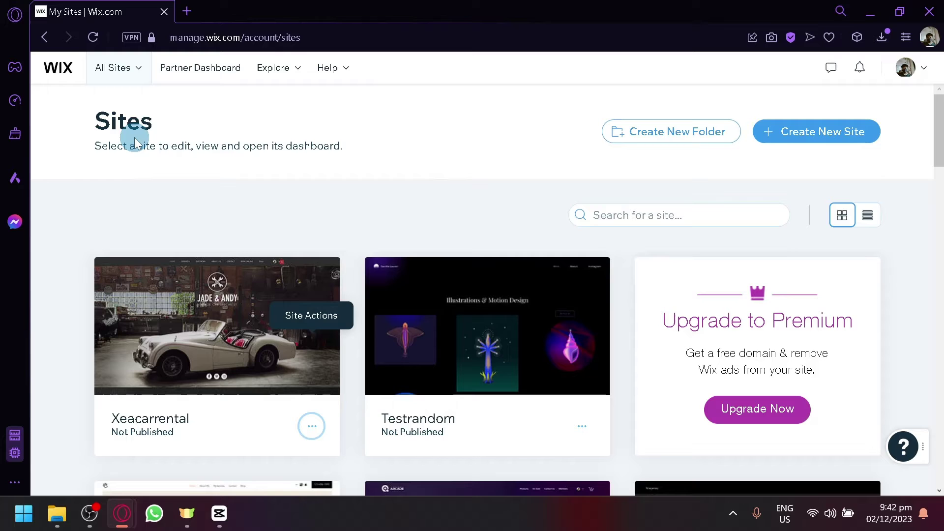
scroll(382, 211, down, 15)
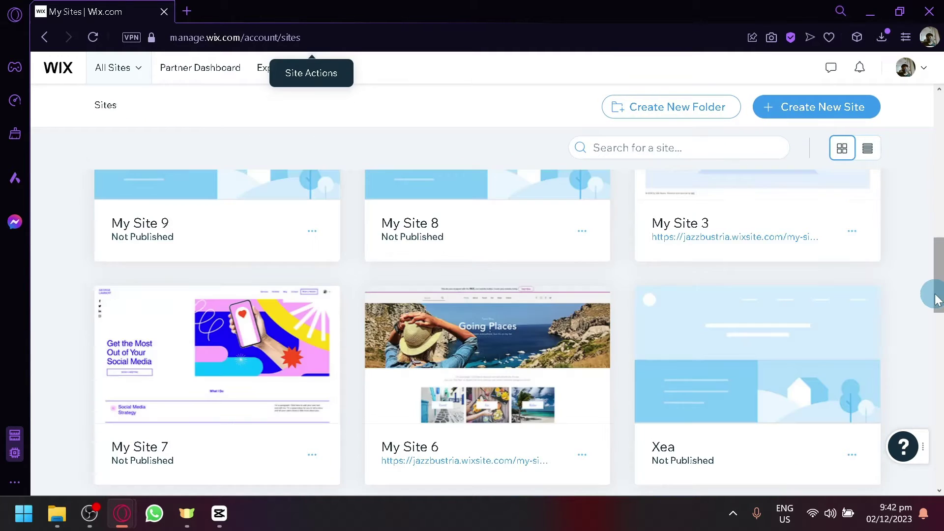
scroll(934, 297, up, 15)
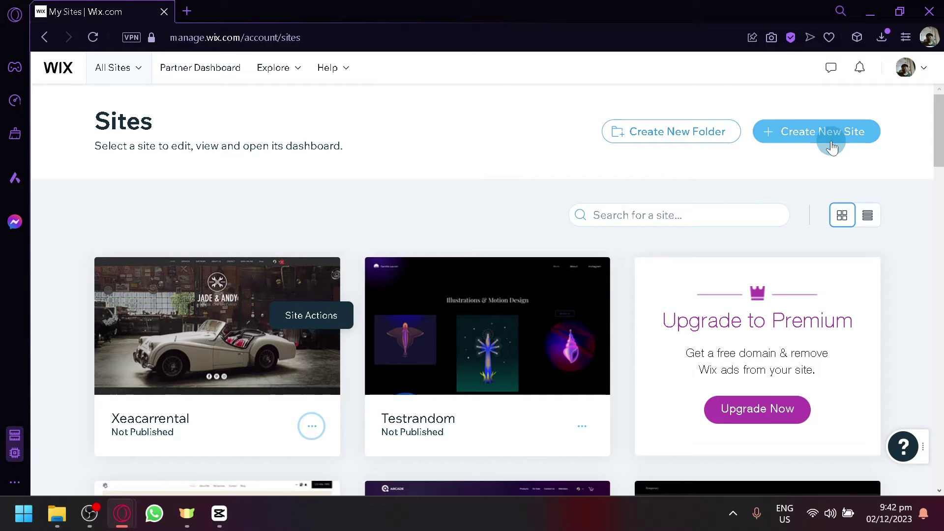
click(817, 131)
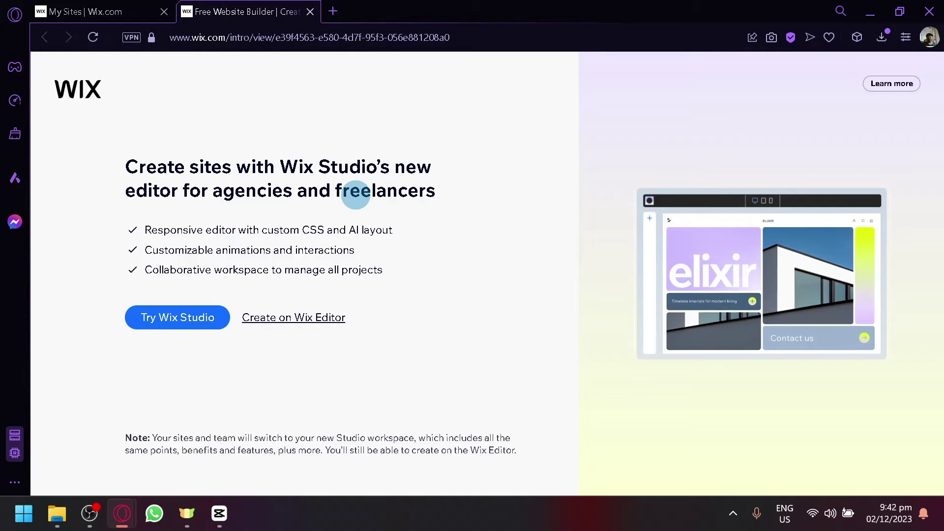
click(313, 328)
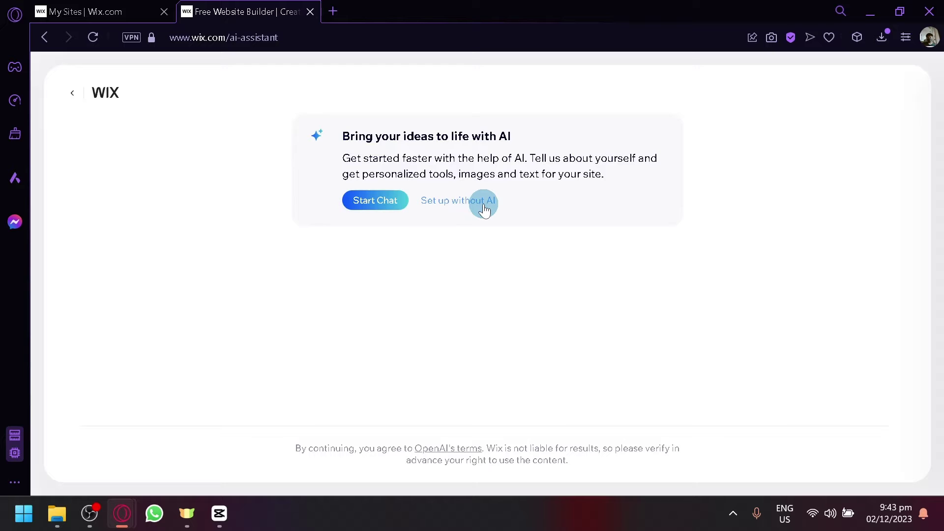
Step: Skip the AI assistant and pick Journalist Portfolio as the website type
click(484, 208)
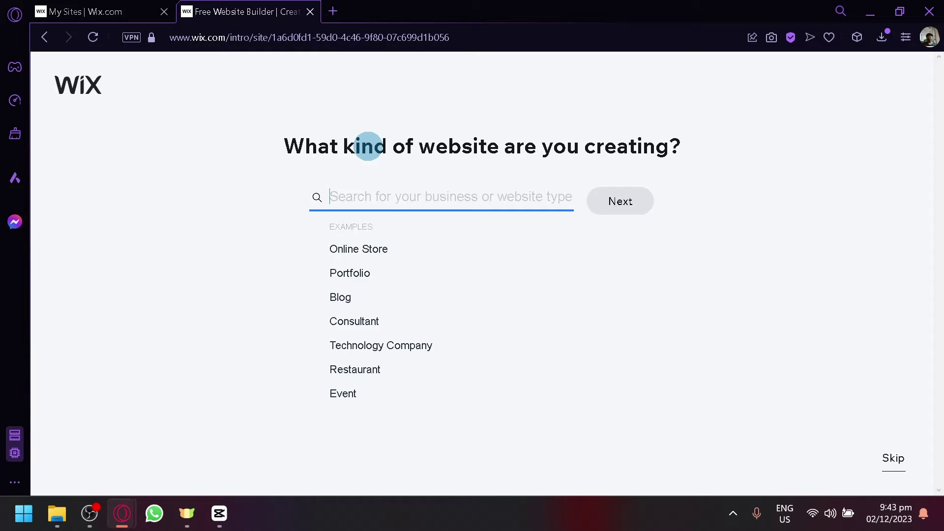
click(382, 274)
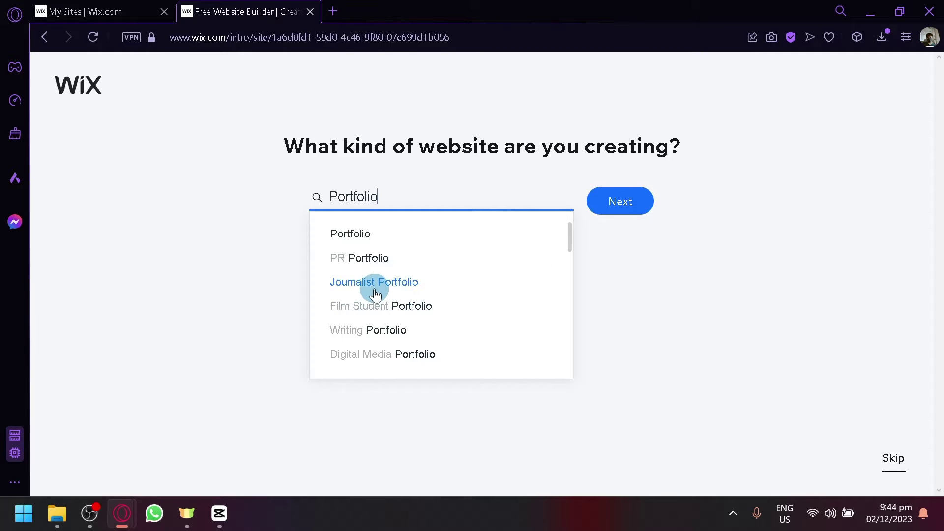
scroll(377, 309, down, 2)
scroll(446, 299, down, 2)
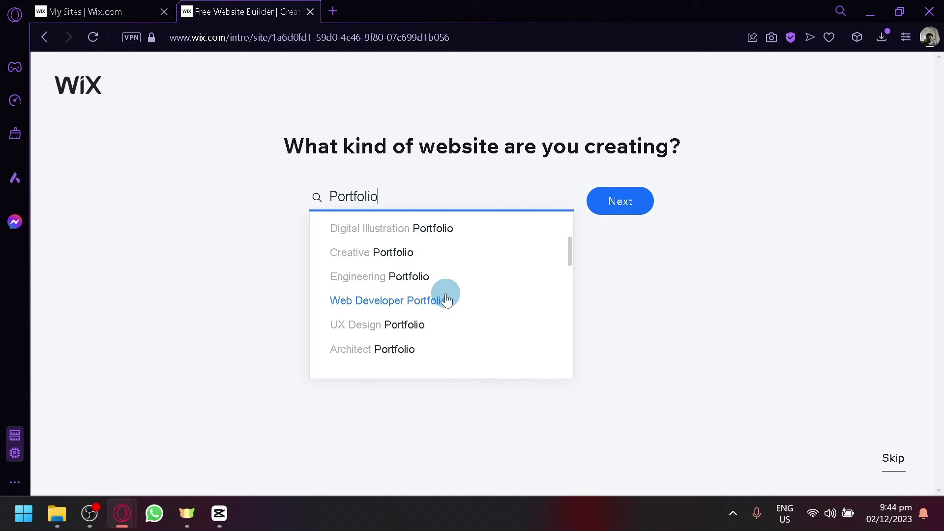
scroll(437, 305, down, 5)
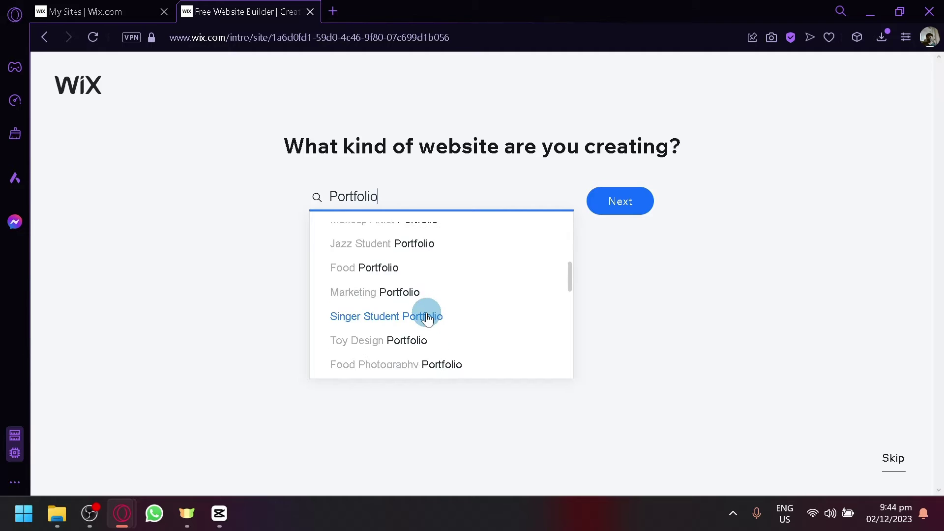
scroll(429, 316, up, 2)
scroll(421, 322, up, 8)
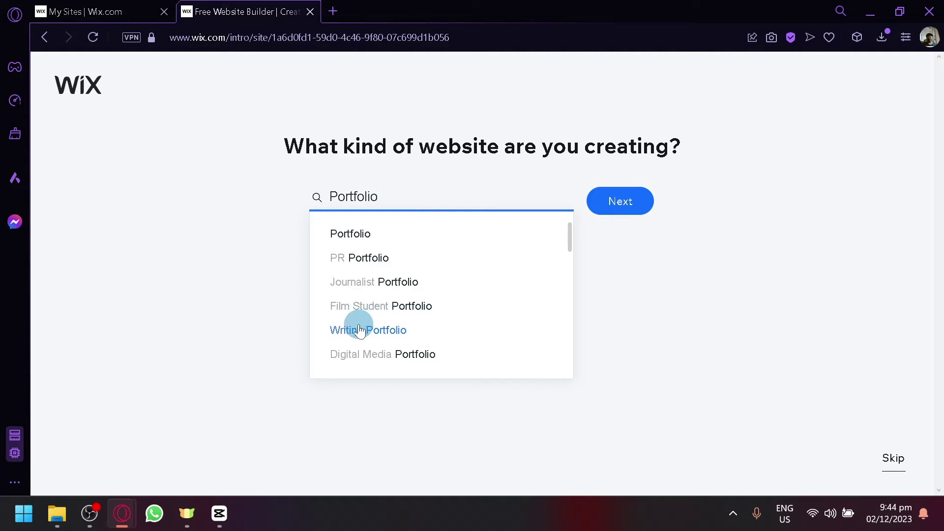
click(367, 282)
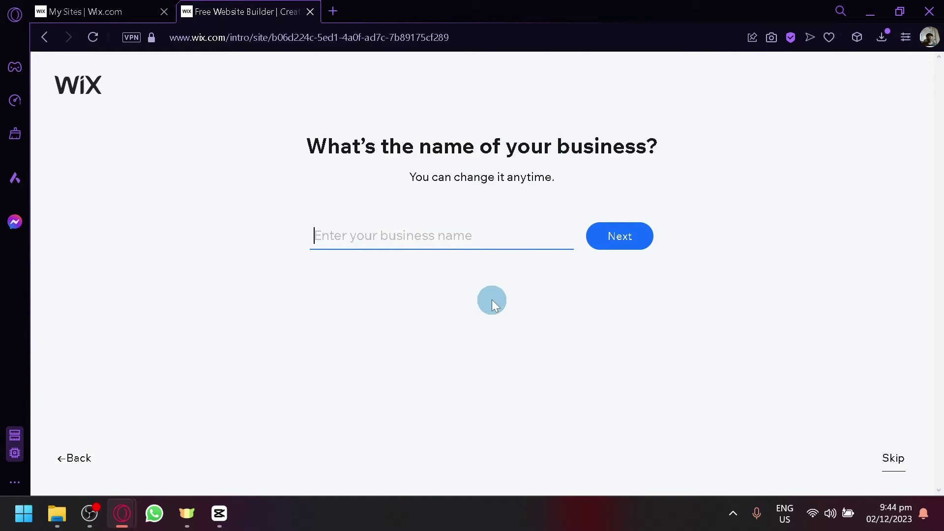
Step: Skip the business name step, leaving the name blank
click(634, 246)
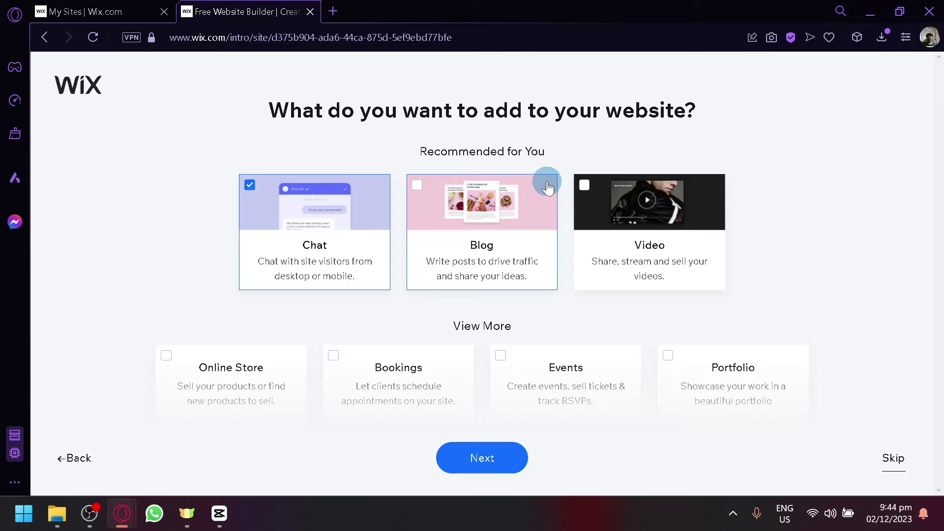
scroll(541, 241, down, 4)
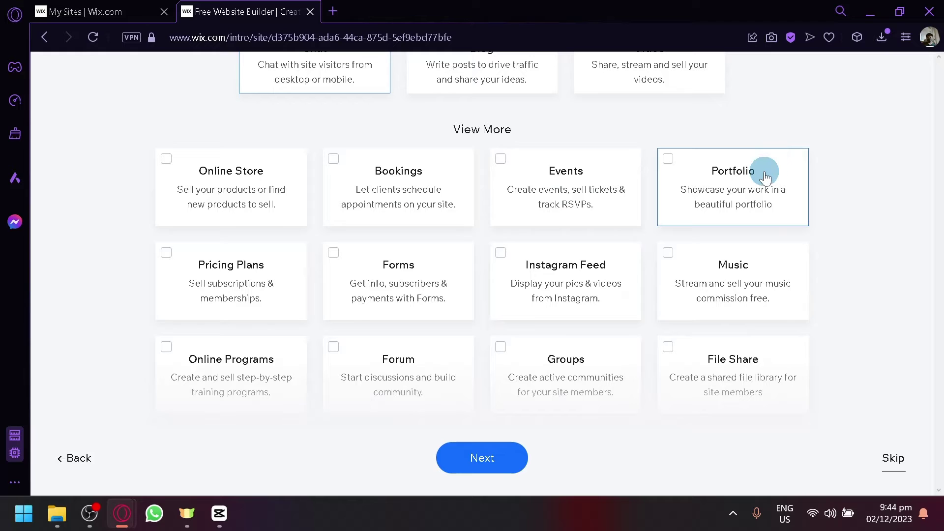
scroll(867, 352, up, 4)
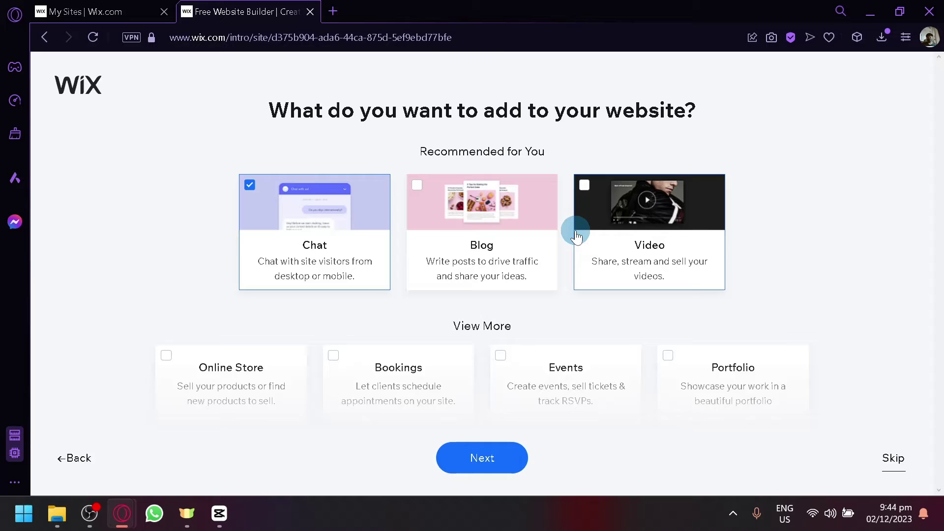
scroll(576, 237, down, 5)
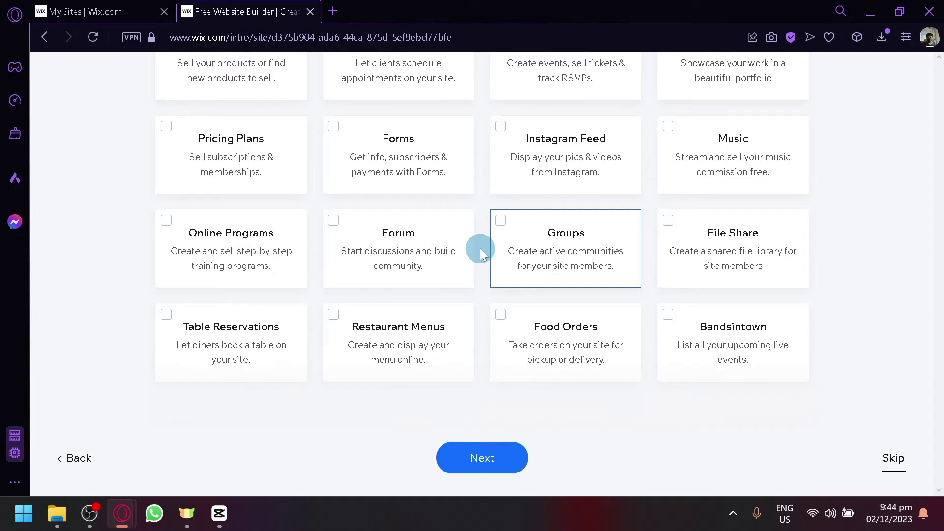
scroll(845, 330, up, 4)
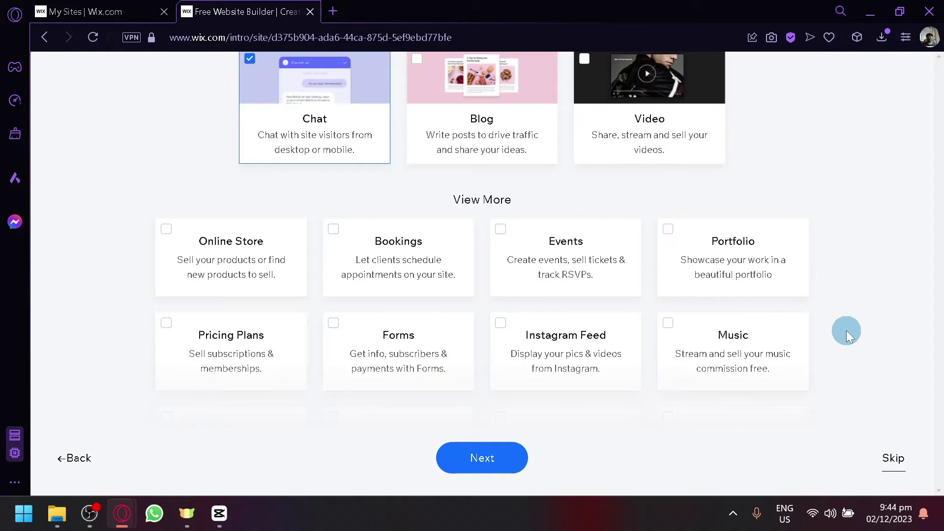
Step: Add Portfolio to the site features alongside Chat and continue
click(721, 263)
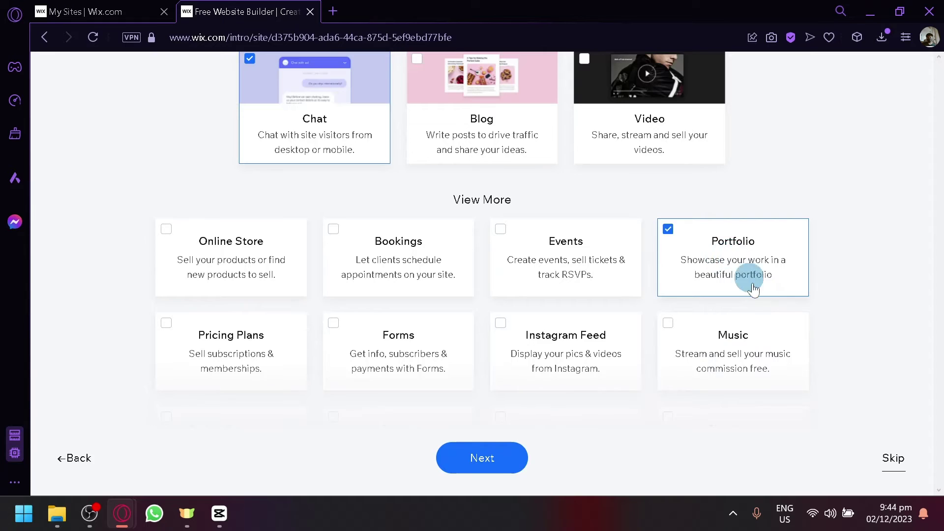
scroll(752, 286, down, 4)
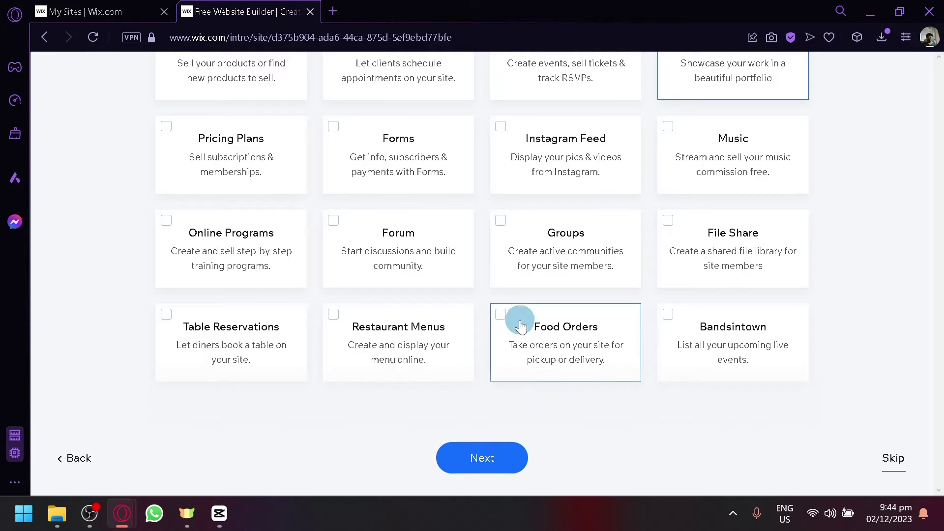
scroll(432, 232, up, 4)
scroll(482, 384, down, 4)
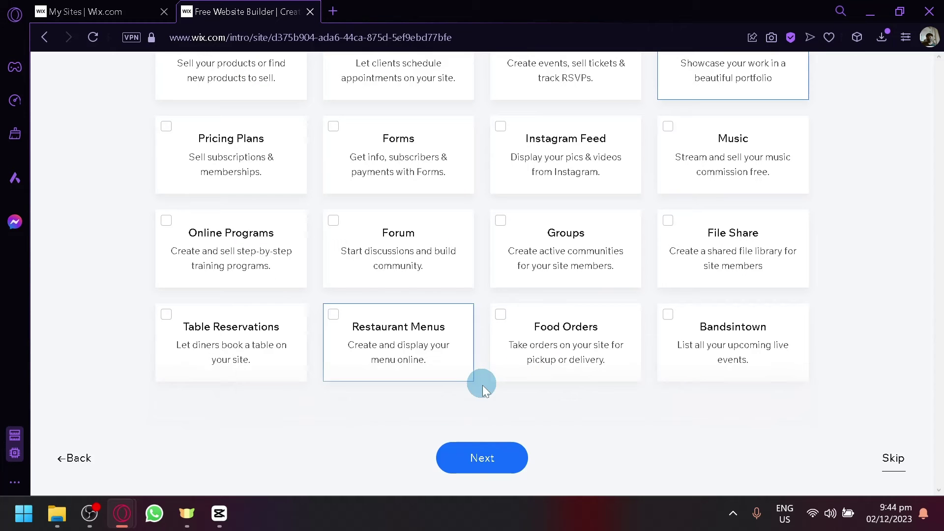
scroll(659, 309, up, 5)
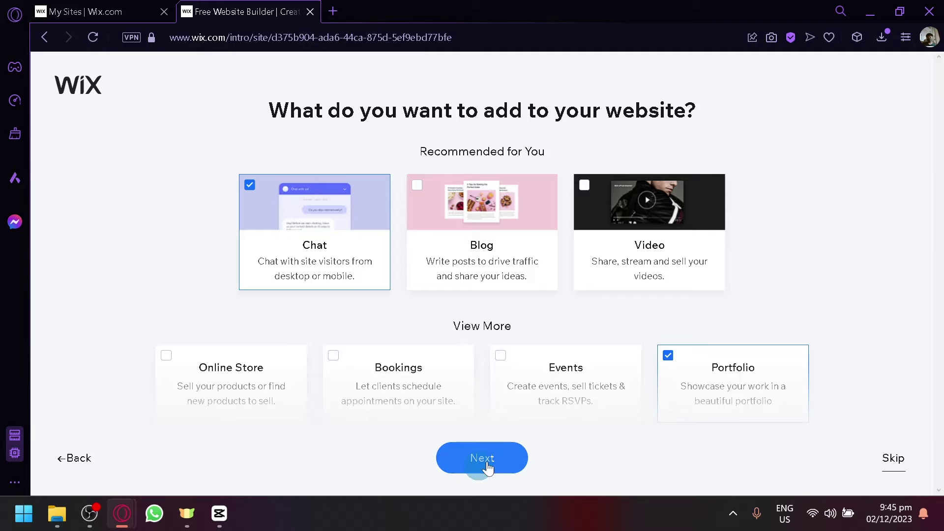
scroll(725, 354, down, 2)
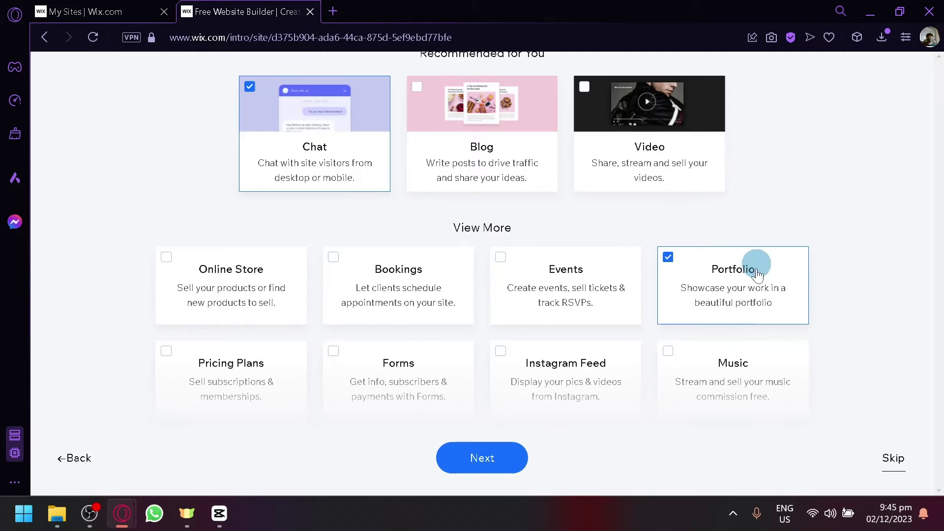
click(462, 460)
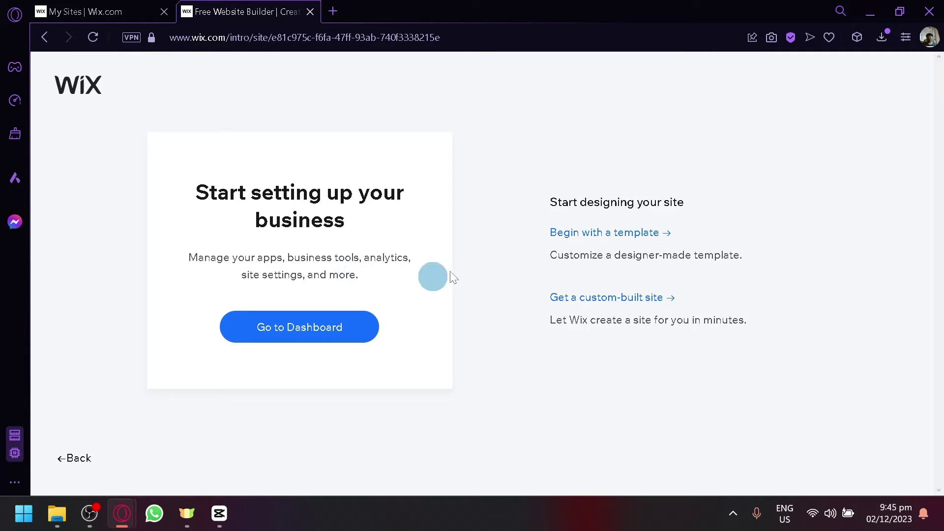
Step: Choose to start from a designer-made template and browse the Journalist Portfolio results
click(644, 234)
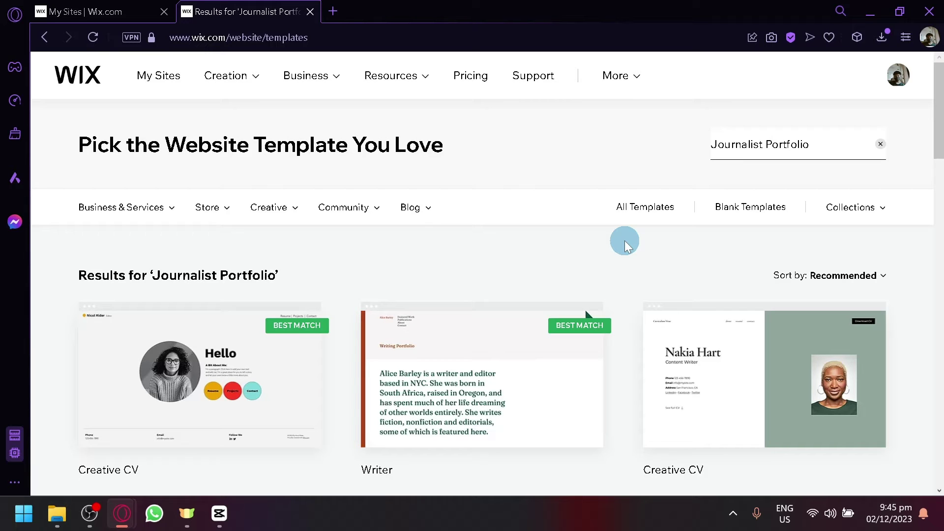
scroll(508, 290, down, 4)
scroll(373, 281, down, 2)
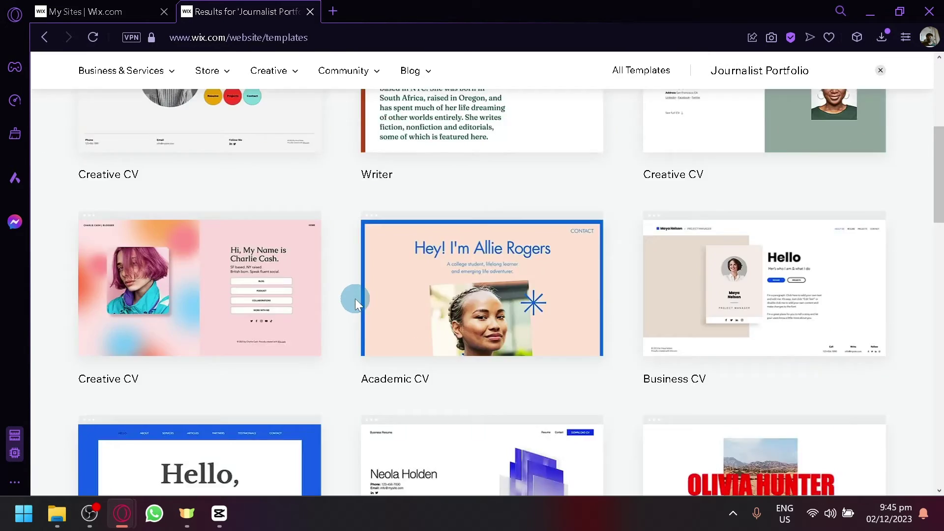
scroll(355, 299, up, 4)
scroll(355, 299, down, 5)
scroll(355, 299, down, 3)
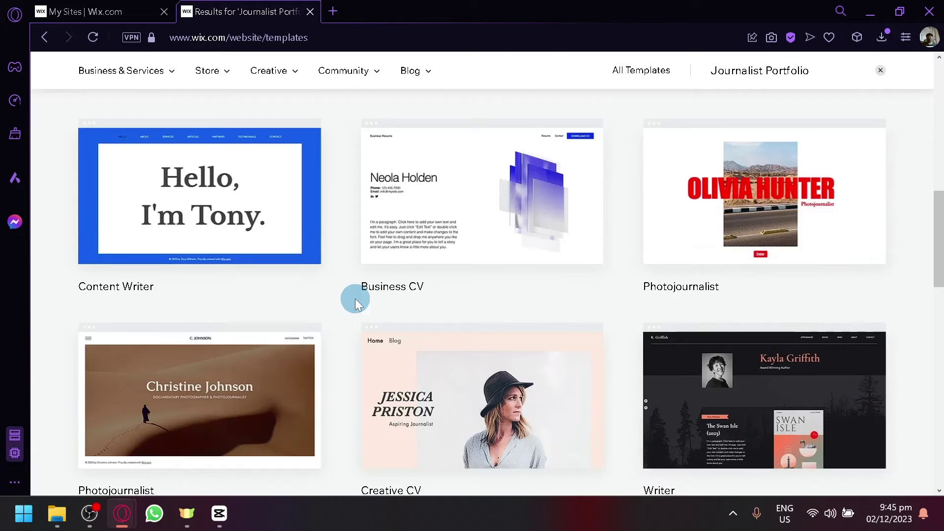
scroll(354, 299, up, 2)
scroll(354, 299, up, 6)
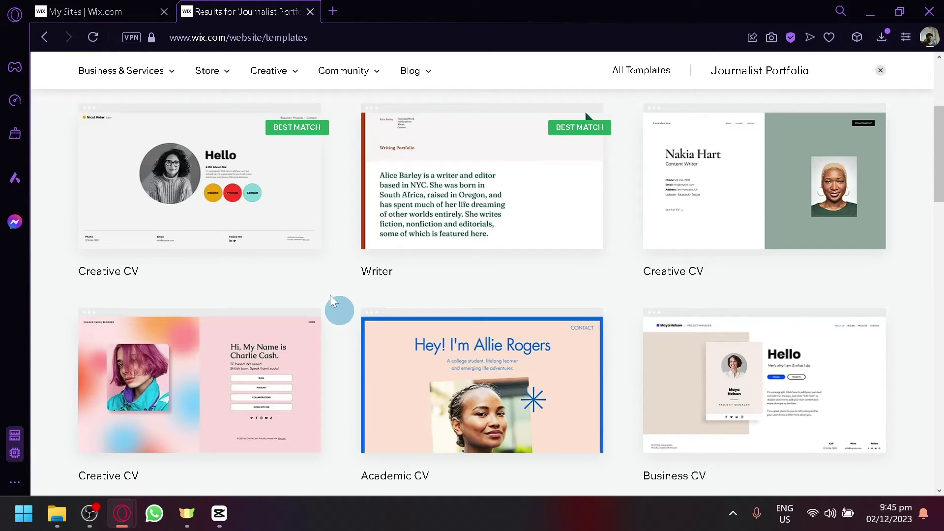
Step: Open the Creative CV template in the editor
mouse_move(248, 202)
scroll(251, 222, up, 4)
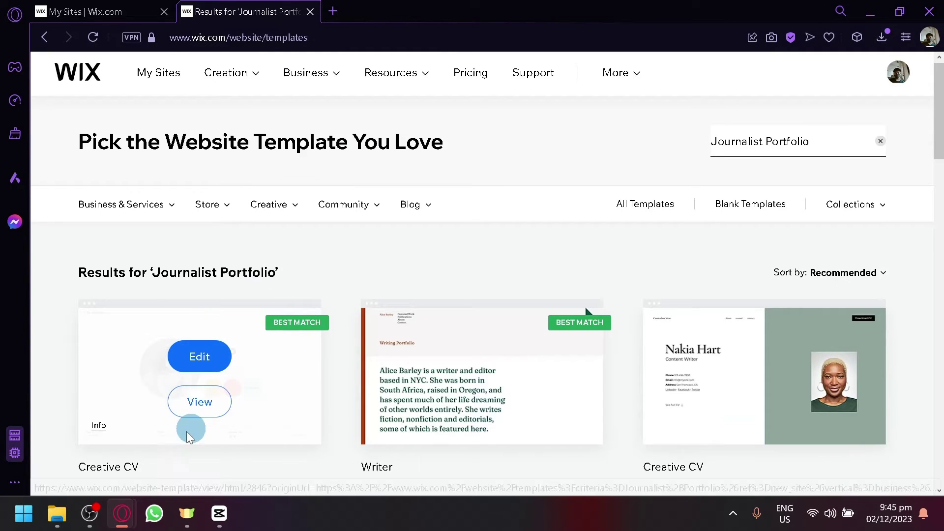
mouse_move(216, 384)
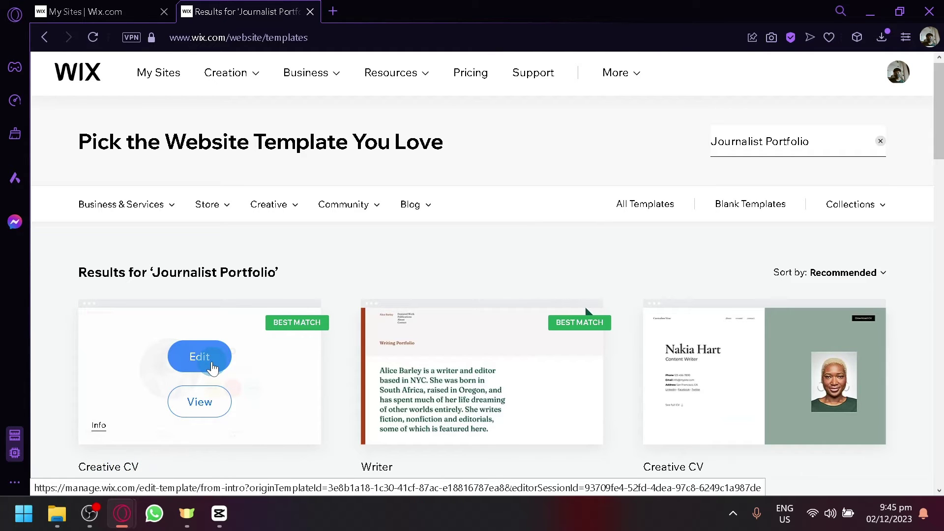
scroll(211, 365, down, 2)
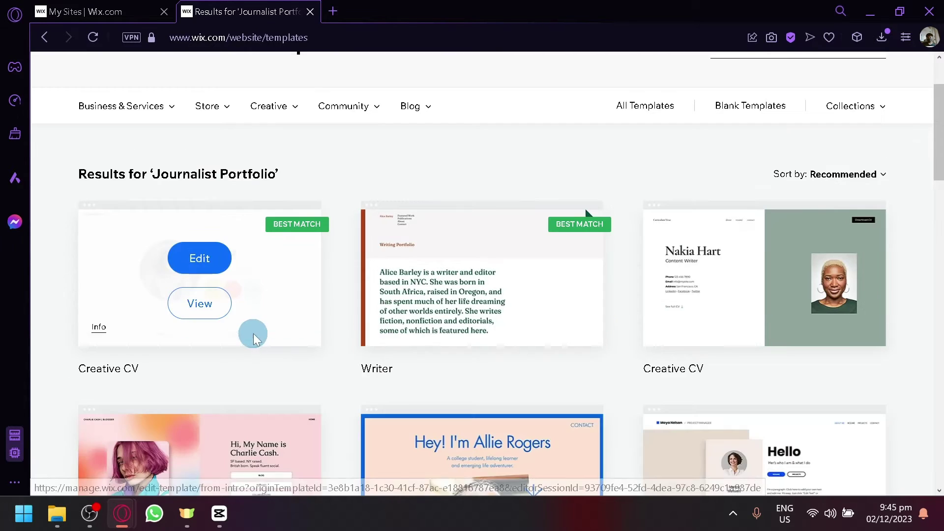
click(205, 260)
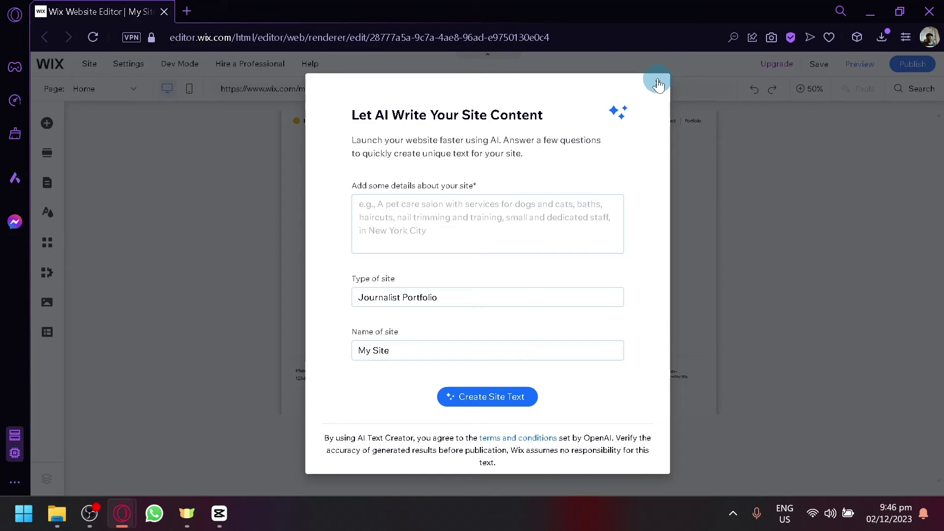
Step: Close the AI Text Creator questionnaire and dismiss the panel label overlay
click(658, 84)
click(327, 189)
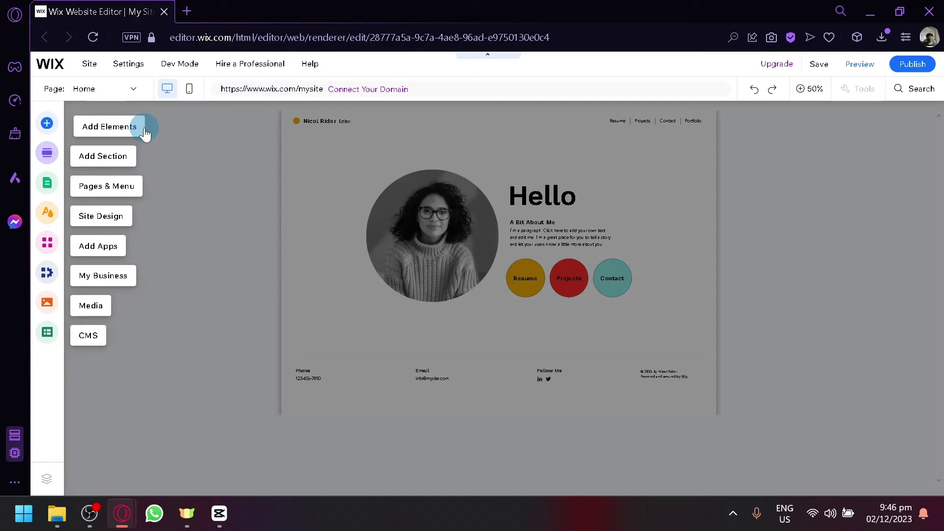
click(344, 284)
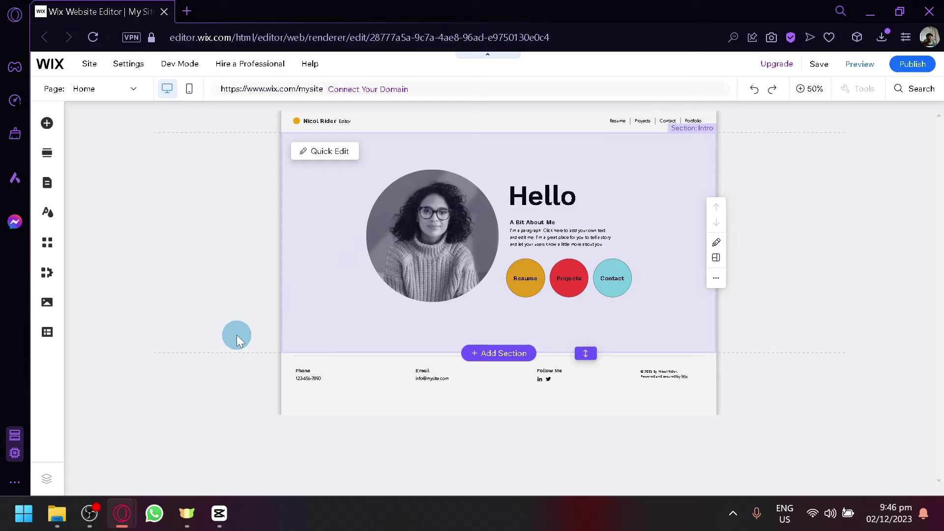
Step: Select the page header, zoom in on the Hello intro, then zoom back out
click(615, 111)
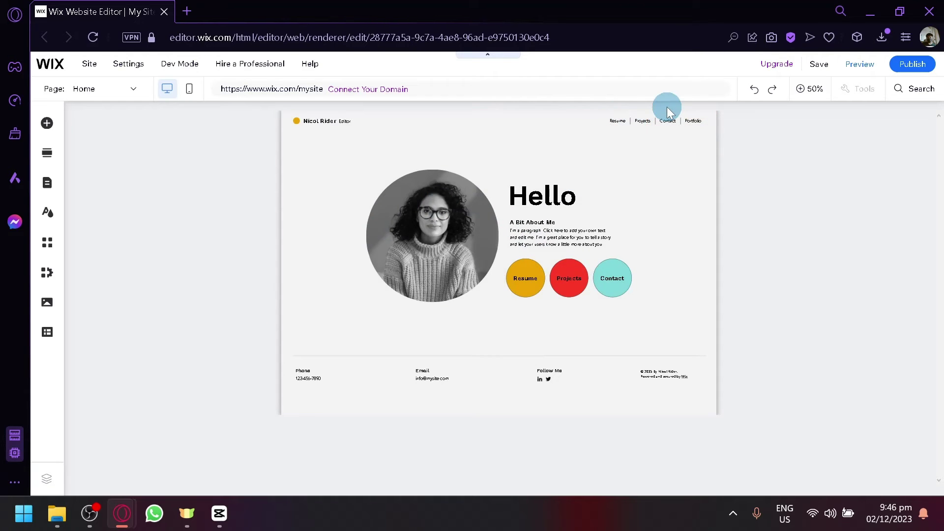
click(606, 173)
click(606, 173)
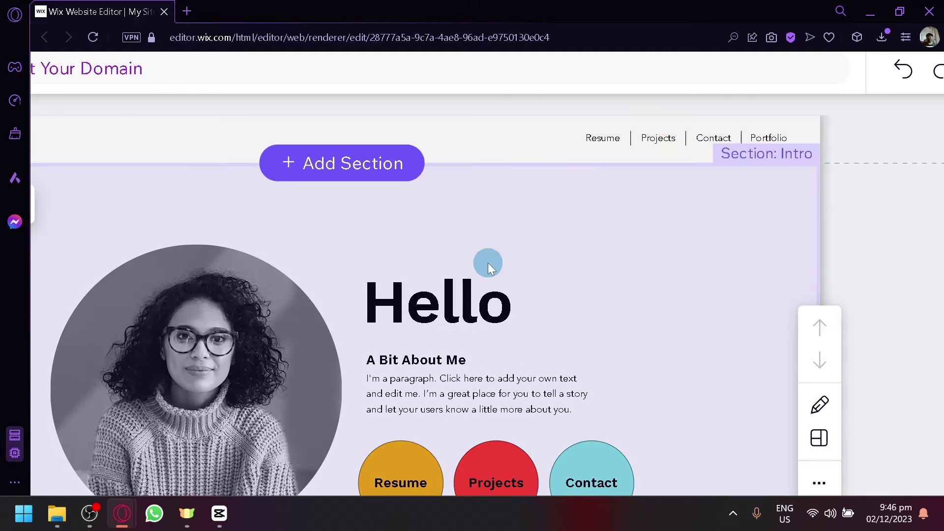
click(487, 262)
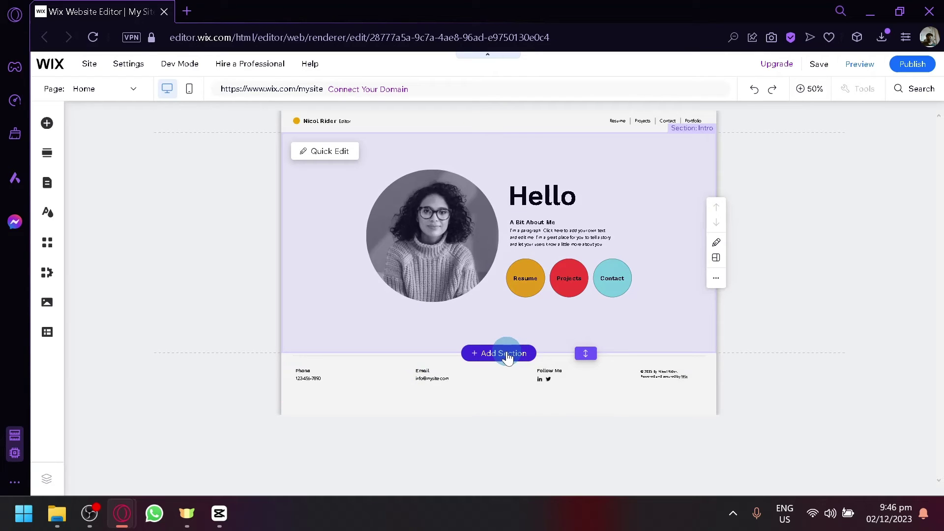
Step: Drop the third About layout, with text column and portrait, below the Hello intro
click(504, 353)
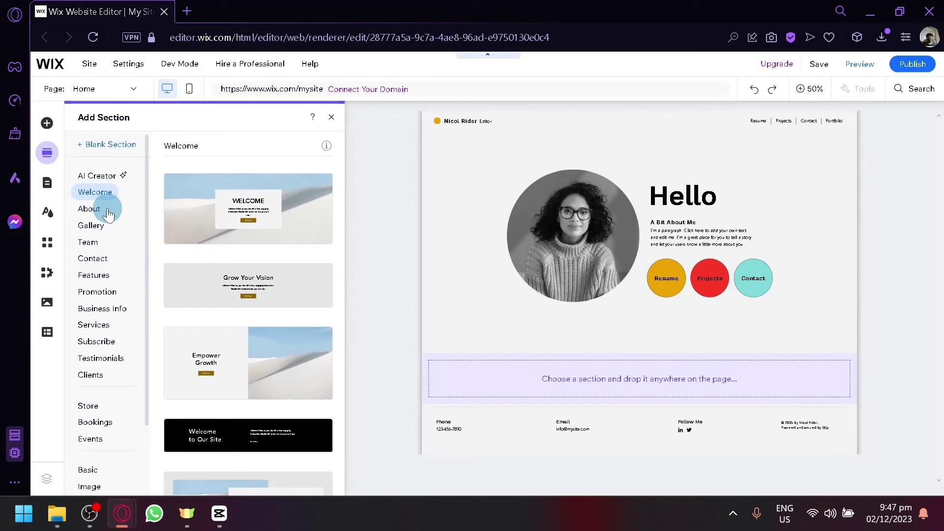
scroll(108, 275, down, 2)
scroll(99, 388, up, 3)
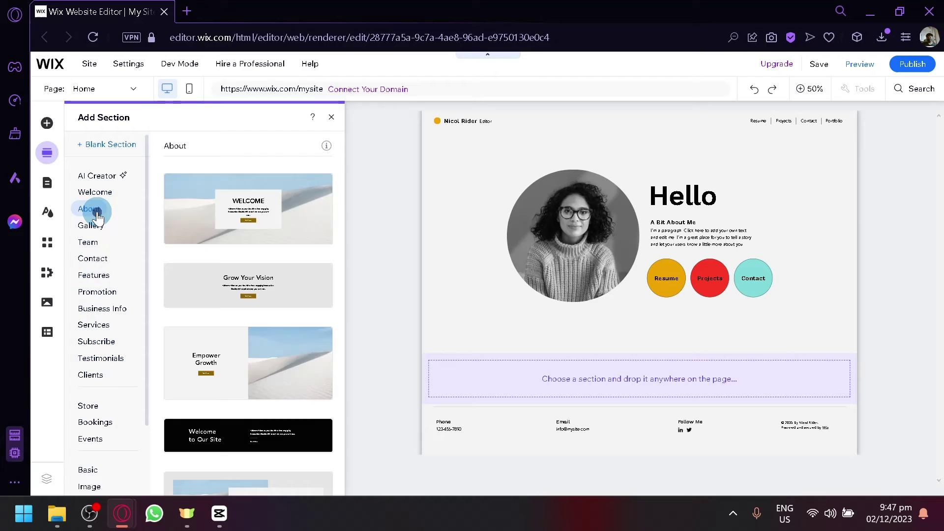
scroll(261, 228, down, 4)
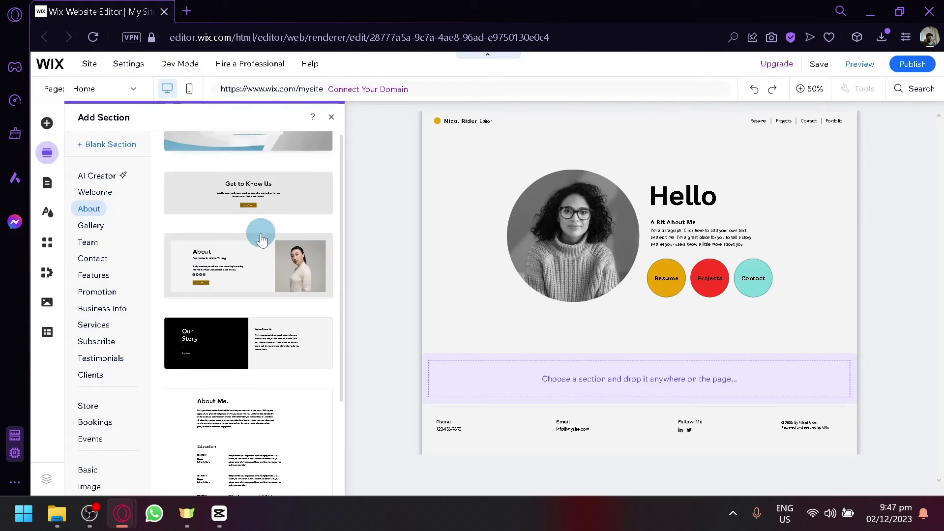
scroll(237, 261, up, 4)
scroll(236, 259, up, 1)
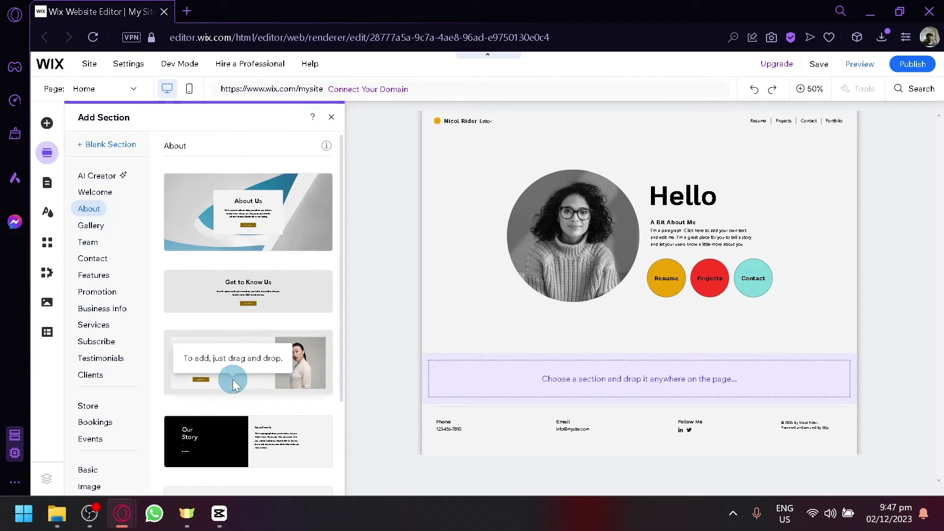
drag(234, 384, 511, 380)
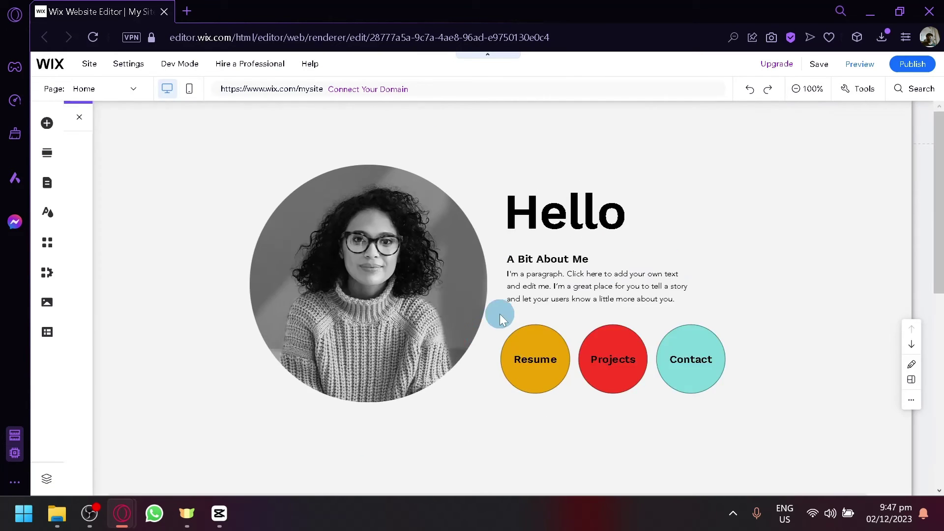
scroll(636, 385, up, 10)
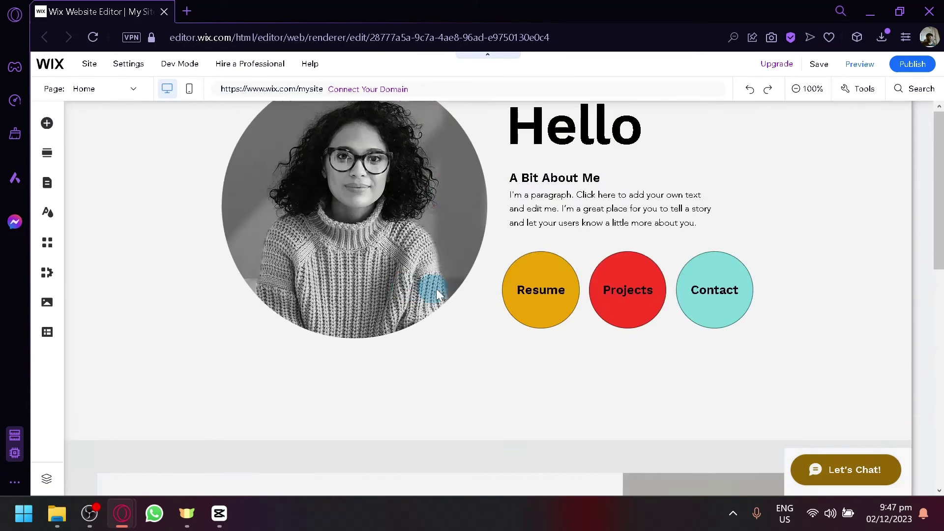
scroll(443, 294, down, 10)
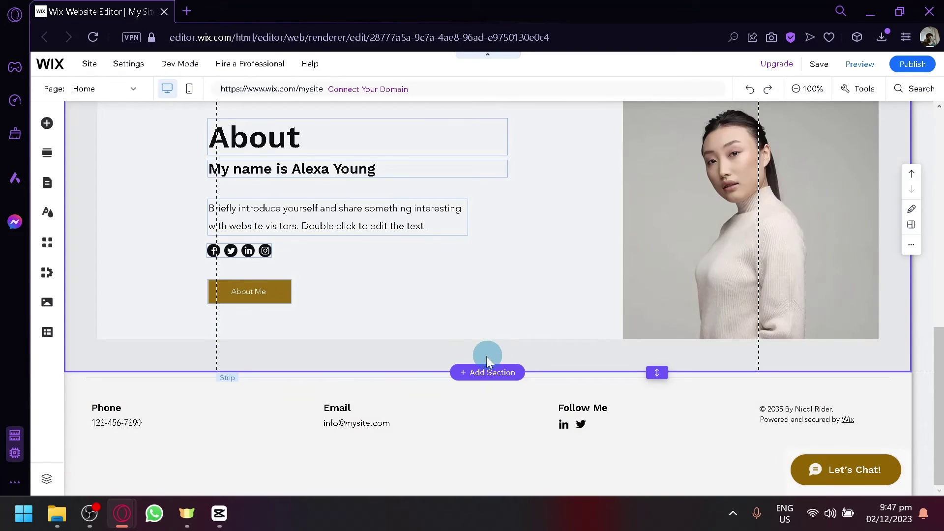
Step: Place the brown Features layout from the Features category below the About section
click(489, 372)
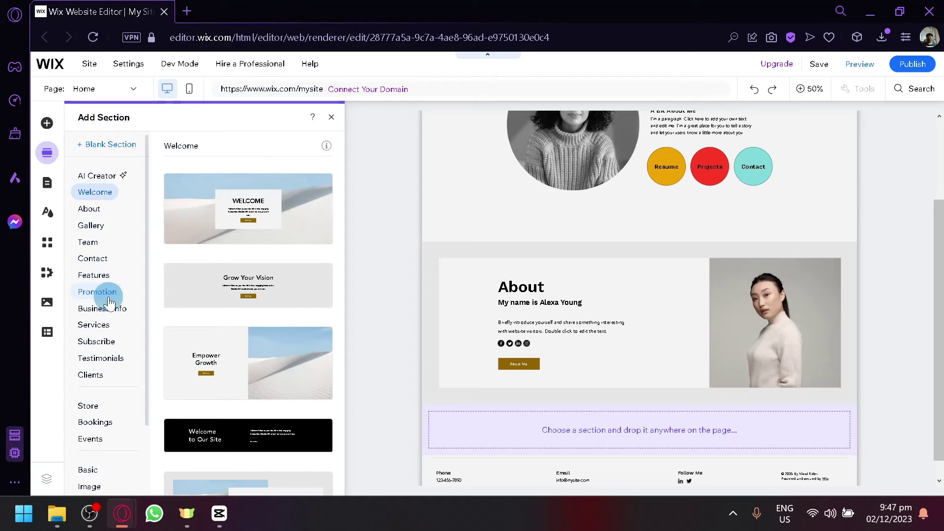
scroll(108, 302, down, 2)
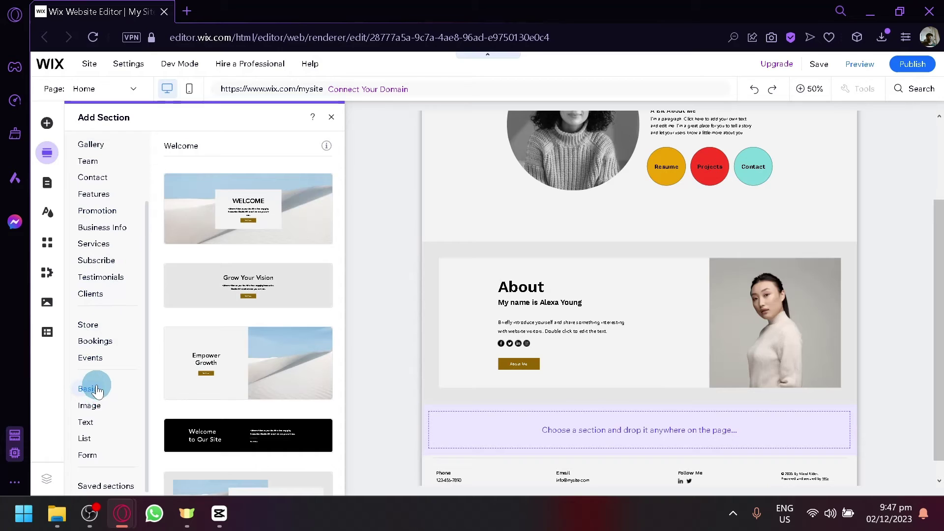
click(112, 486)
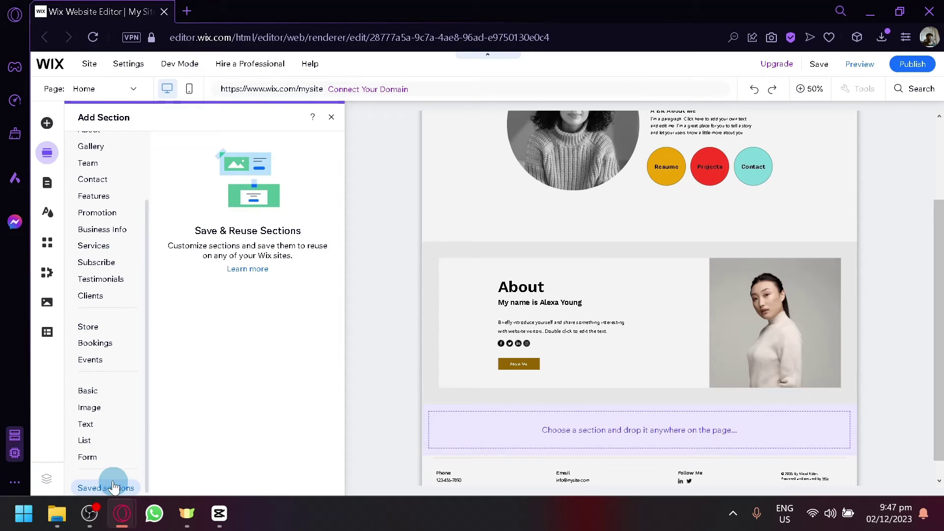
scroll(137, 237, up, 2)
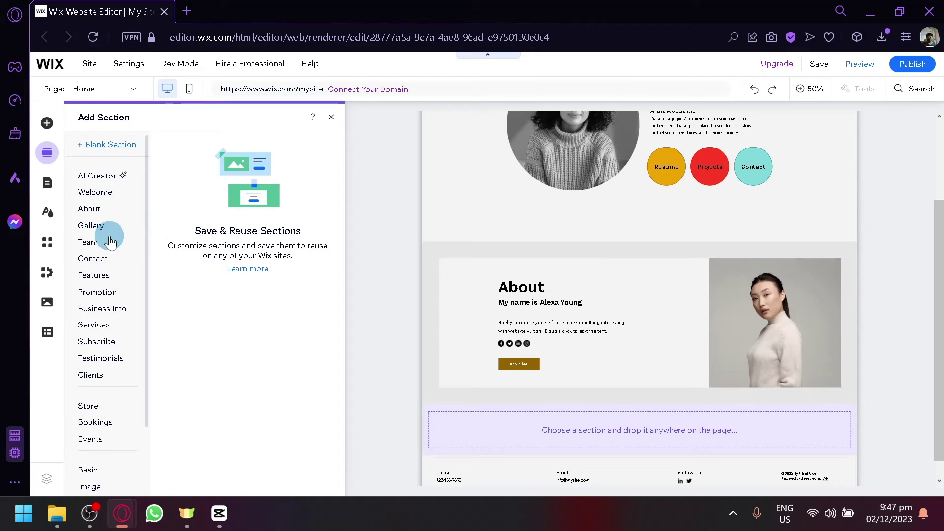
click(105, 277)
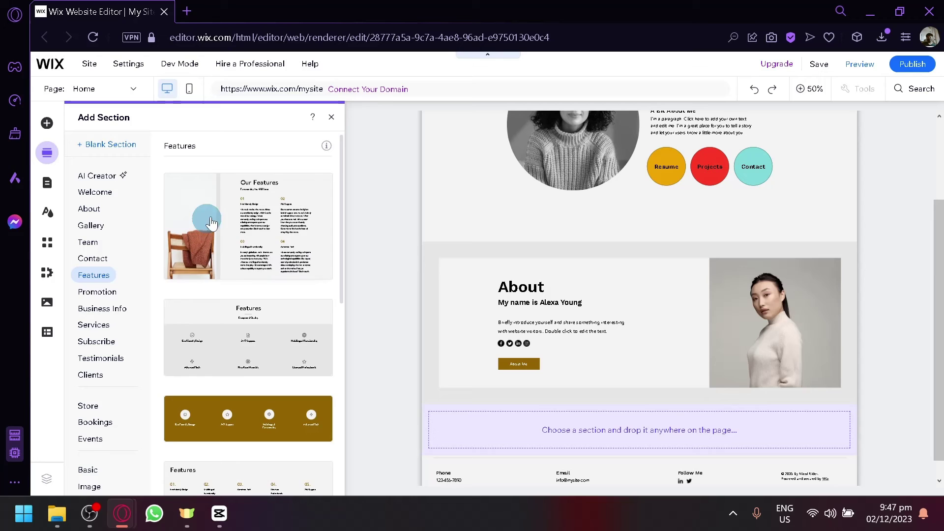
scroll(274, 301, down, 2)
drag(204, 314, 522, 415)
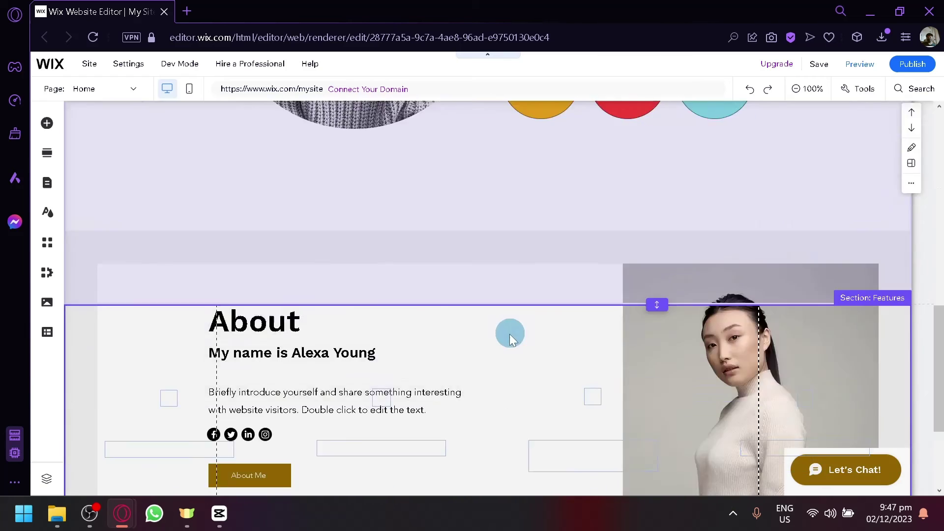
scroll(475, 295, down, 1)
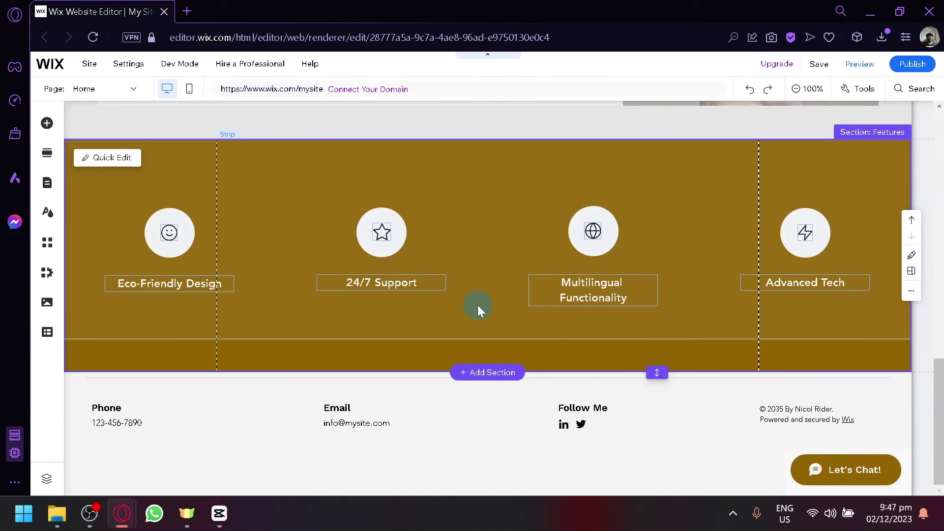
click(490, 373)
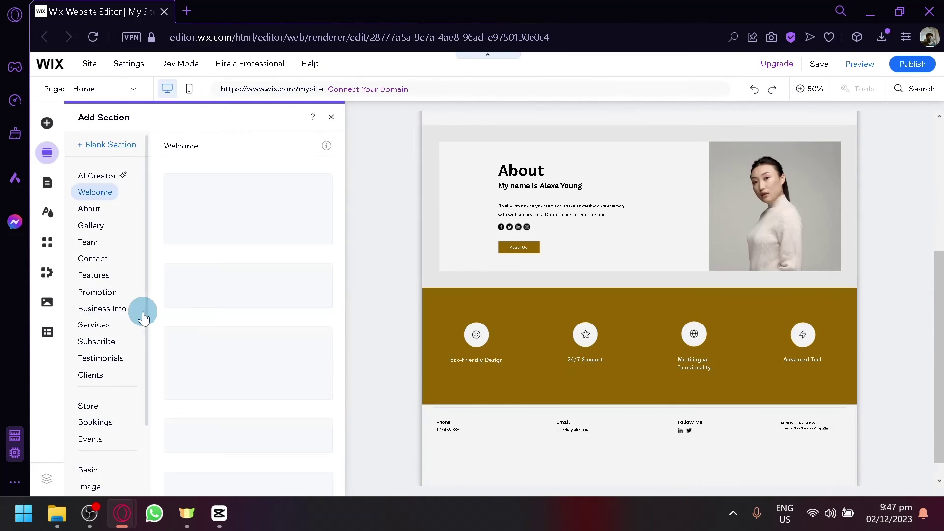
click(113, 295)
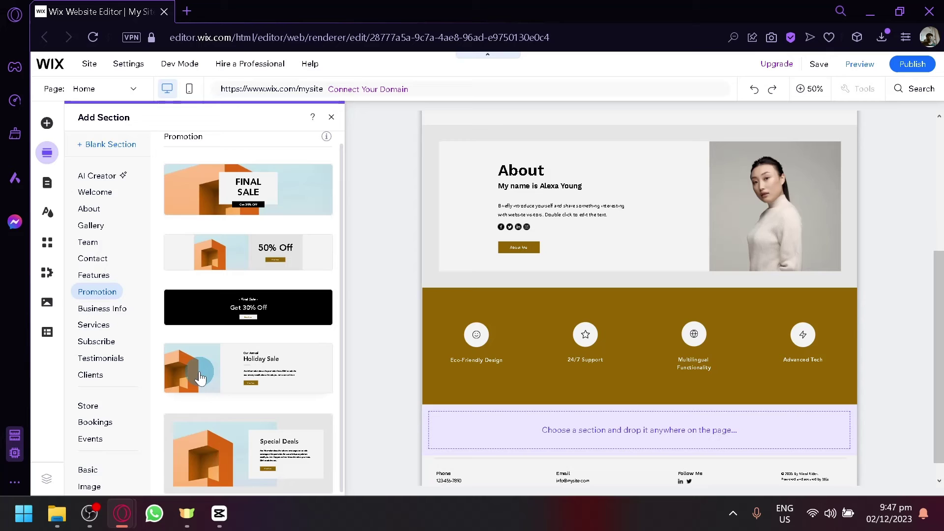
drag(295, 428, 573, 420)
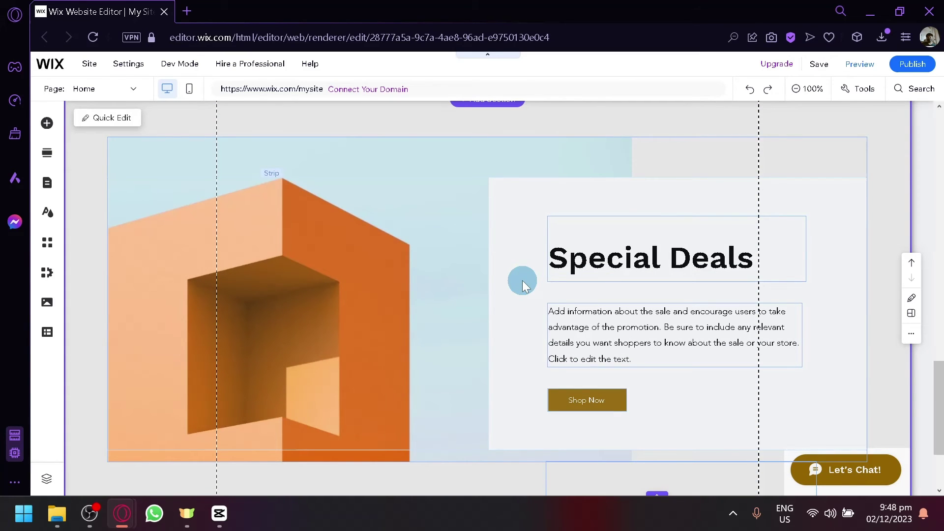
scroll(524, 284, down, 3)
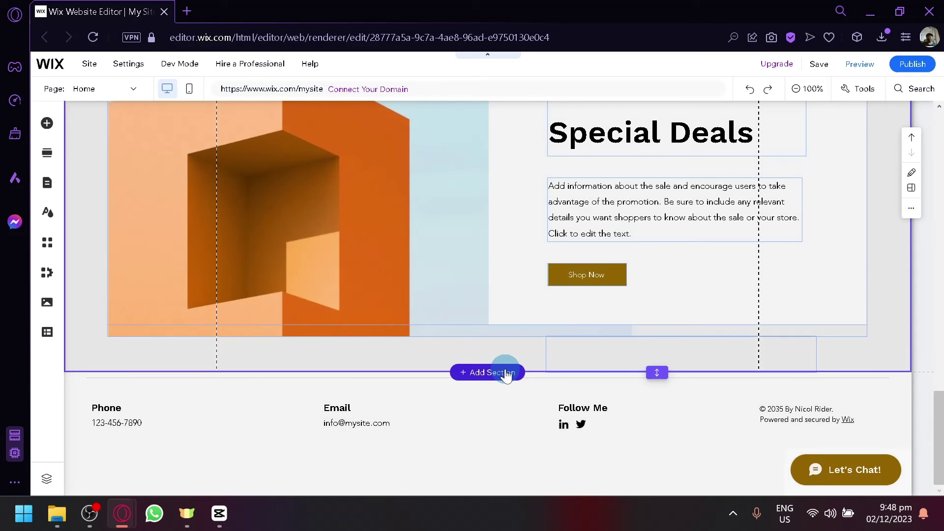
Step: Drag the Image Gallery layout from the Gallery category below Special Deals
click(487, 372)
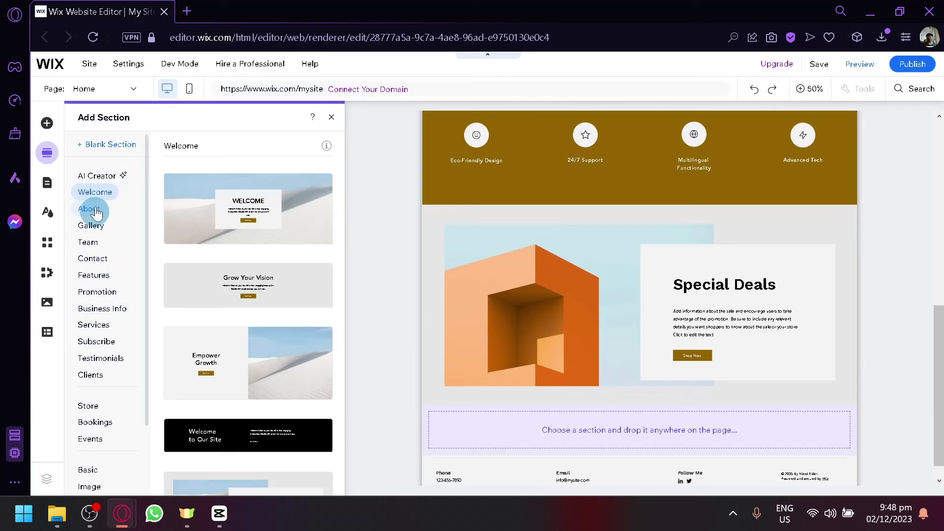
click(94, 227)
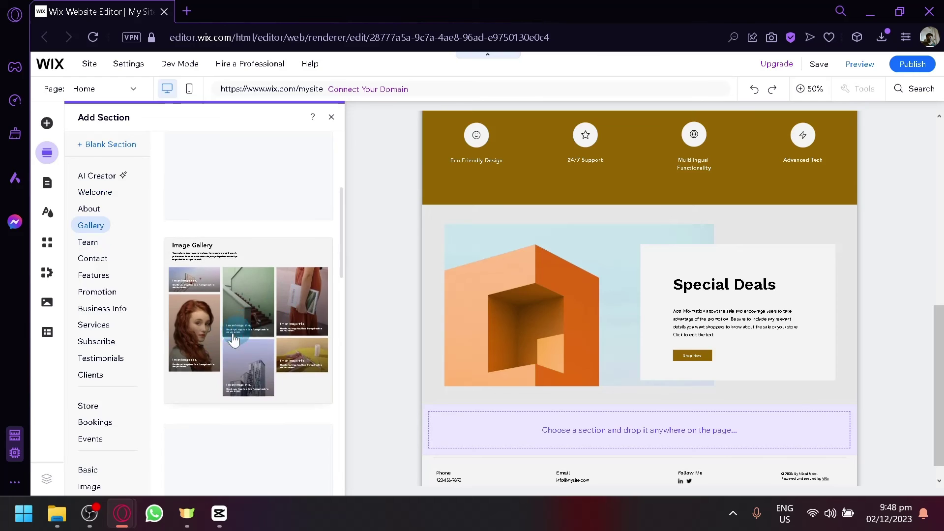
drag(287, 293, 592, 418)
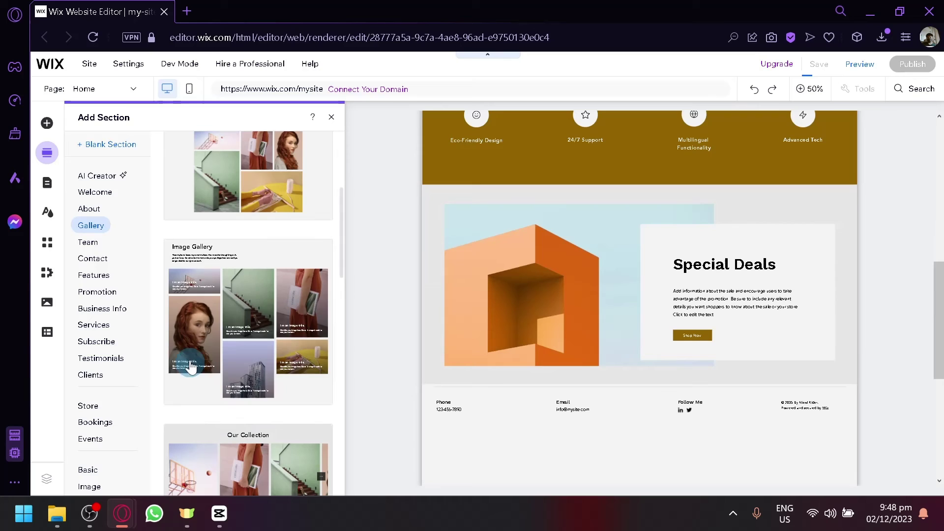
drag(267, 336, 817, 389)
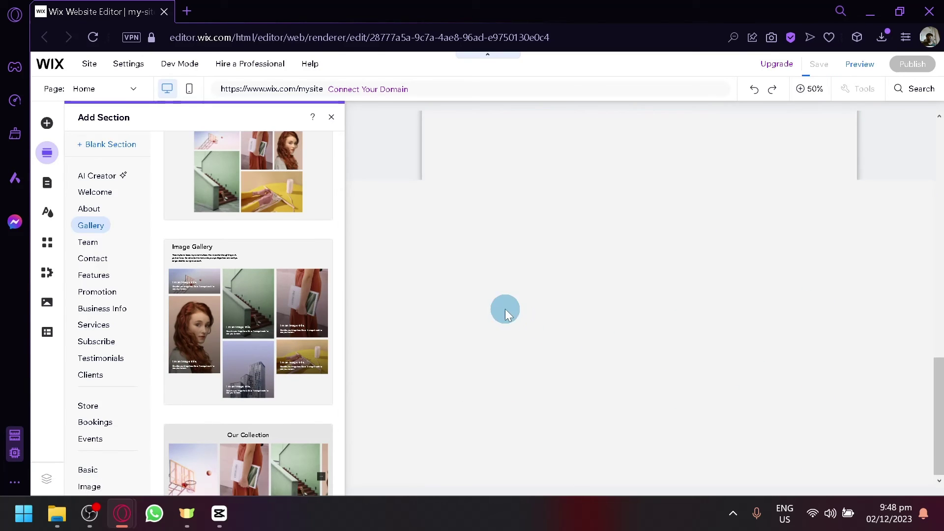
Step: Close the section panel and review the page with the new gallery grid
click(331, 117)
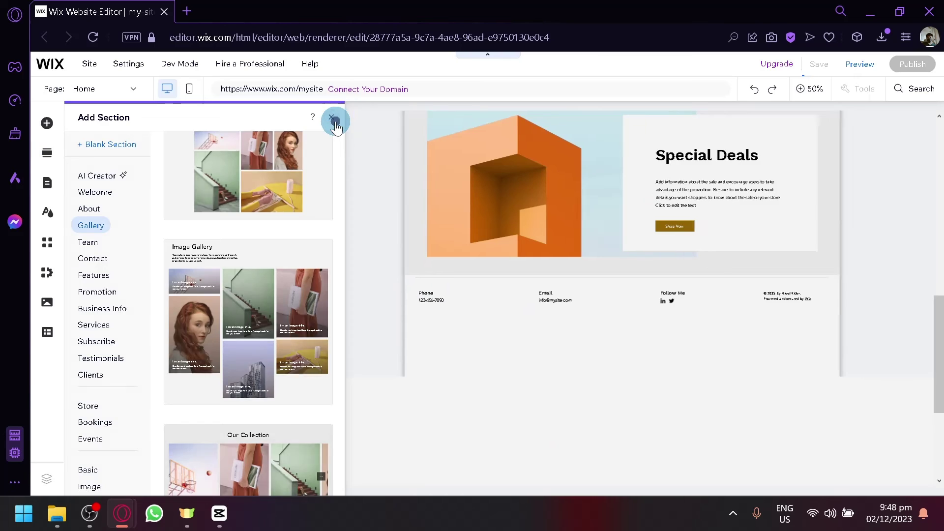
scroll(518, 307, up, 5)
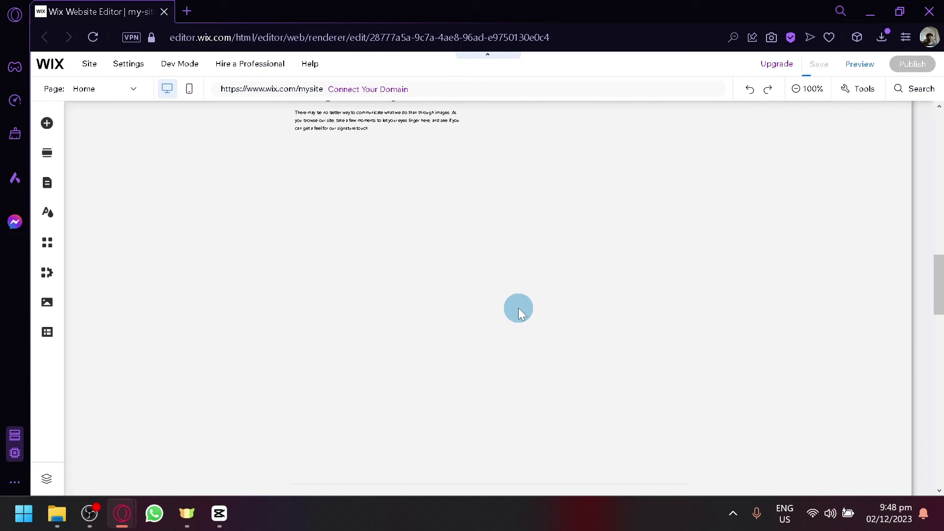
scroll(355, 326, up, 5)
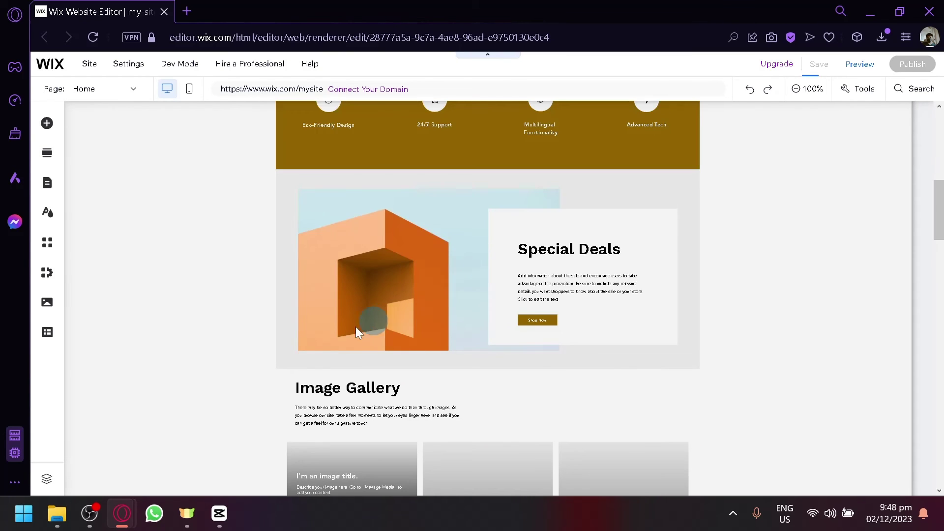
scroll(515, 313, down, 15)
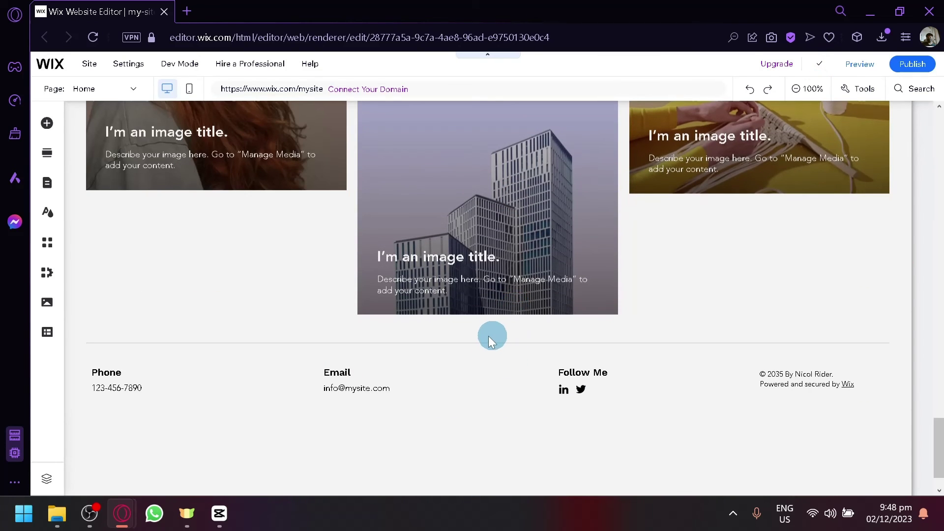
scroll(475, 354, up, 5)
scroll(472, 349, down, 10)
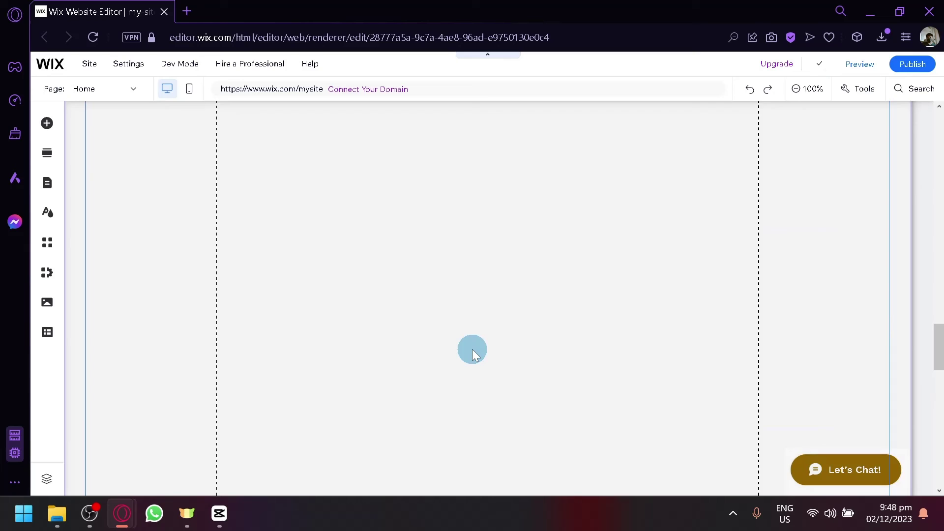
scroll(462, 320, down, 10)
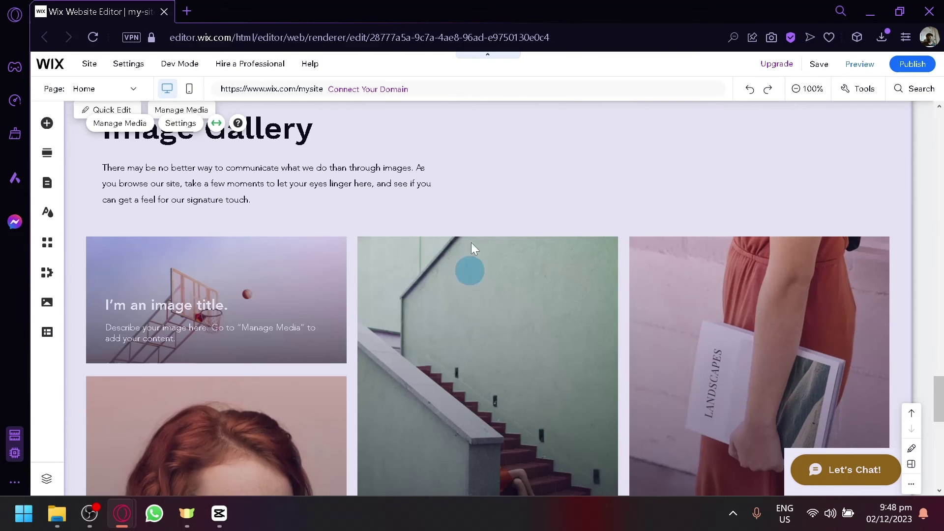
scroll(479, 246, up, 3)
drag(511, 167, 471, 332)
Step: Insert the first Services layout, three service columns, between Special Deals and Image Gallery
scroll(471, 344, up, 8)
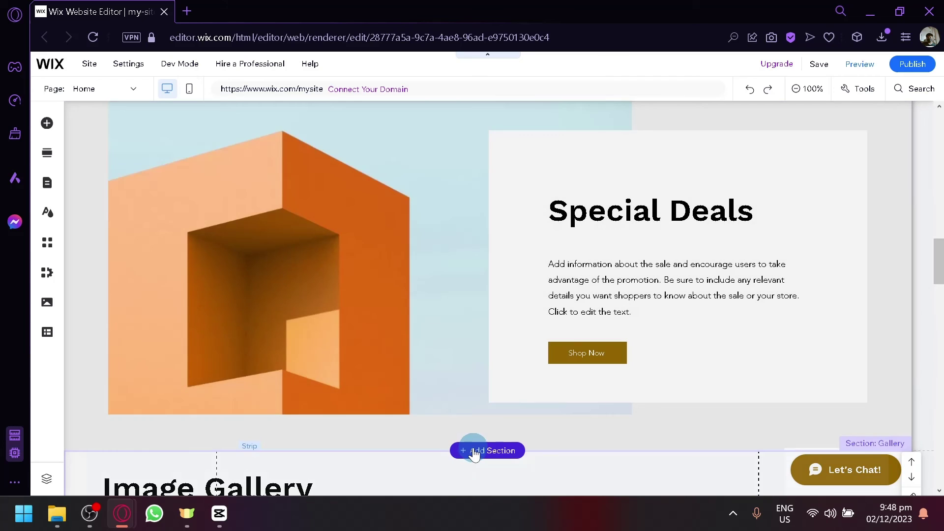
click(473, 450)
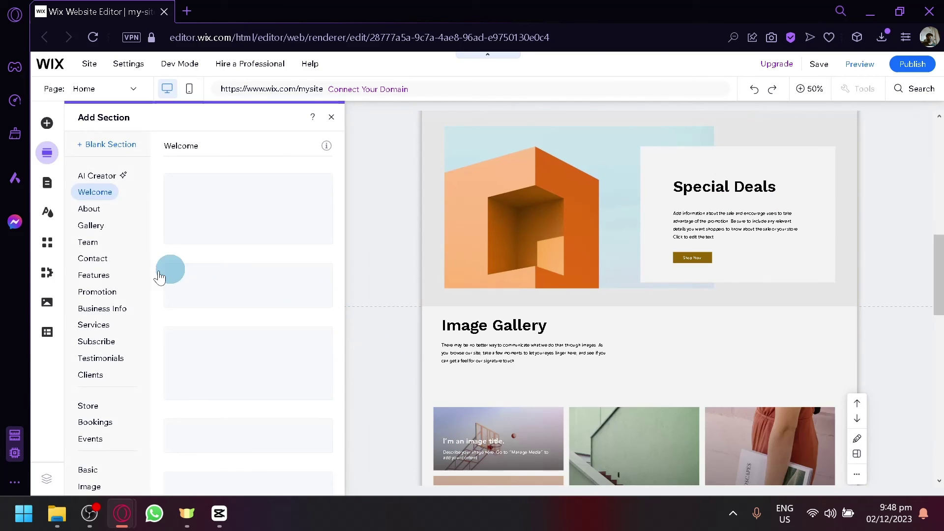
click(95, 326)
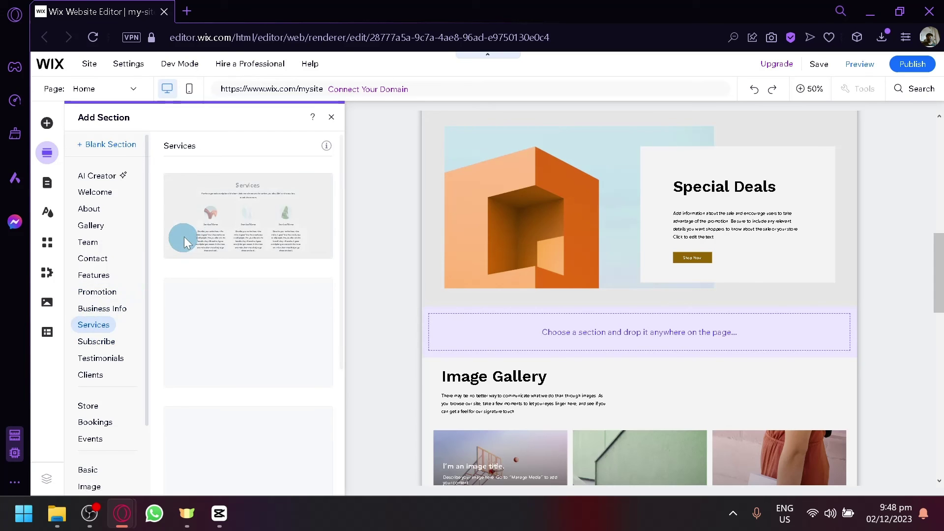
drag(203, 235, 545, 330)
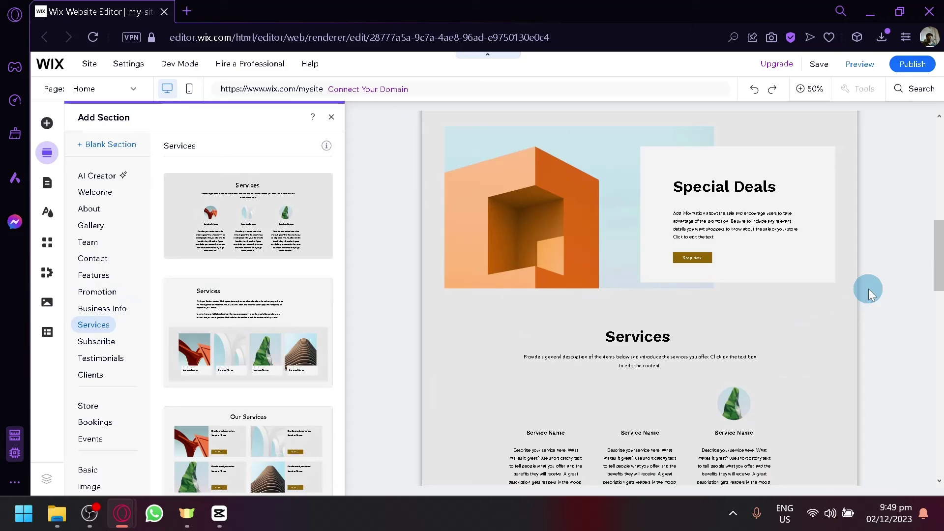
click(878, 298)
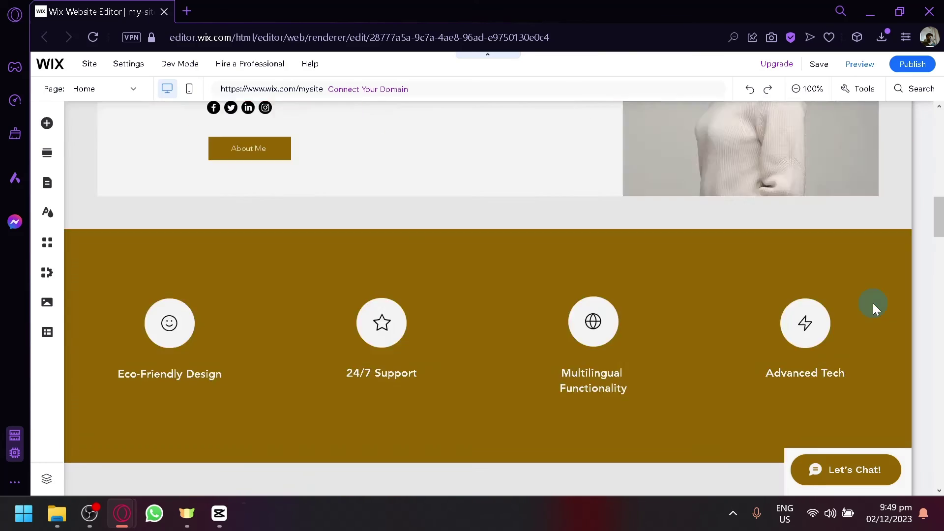
Step: Review the finished Home page and select the About section's intro paragraph
scroll(889, 294, up, 15)
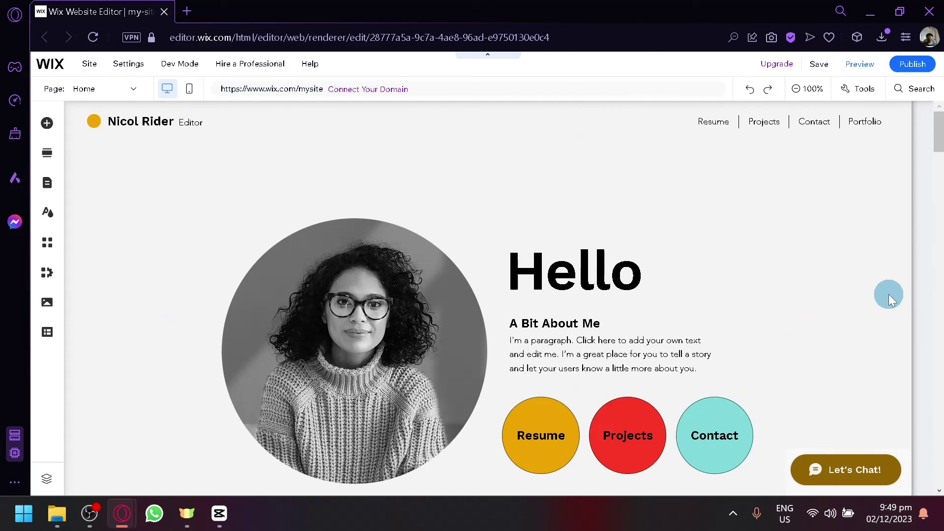
scroll(912, 171, down, 15)
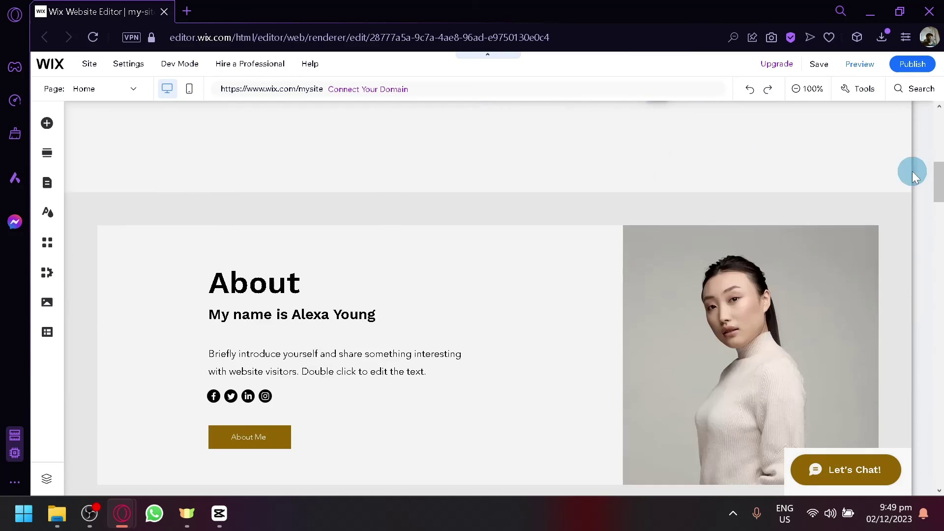
scroll(618, 219, down, 15)
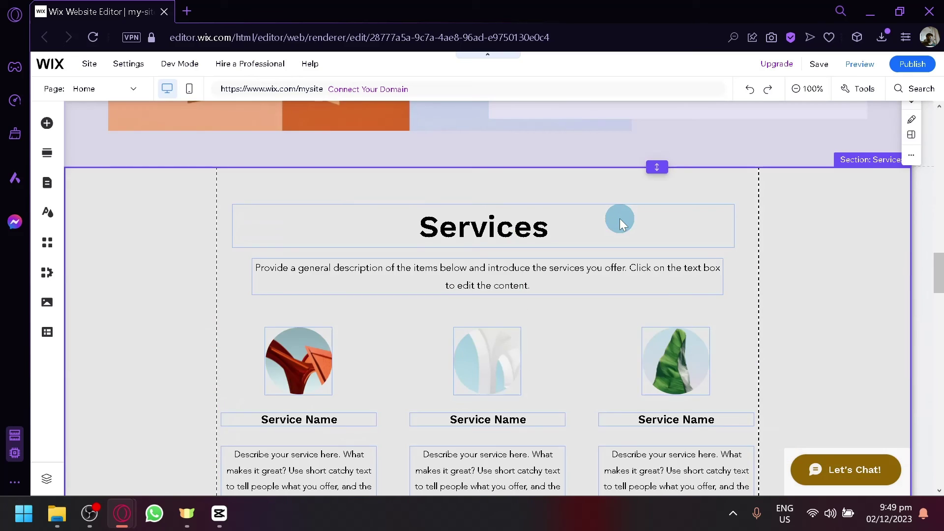
scroll(619, 218, up, 5)
scroll(619, 220, down, 15)
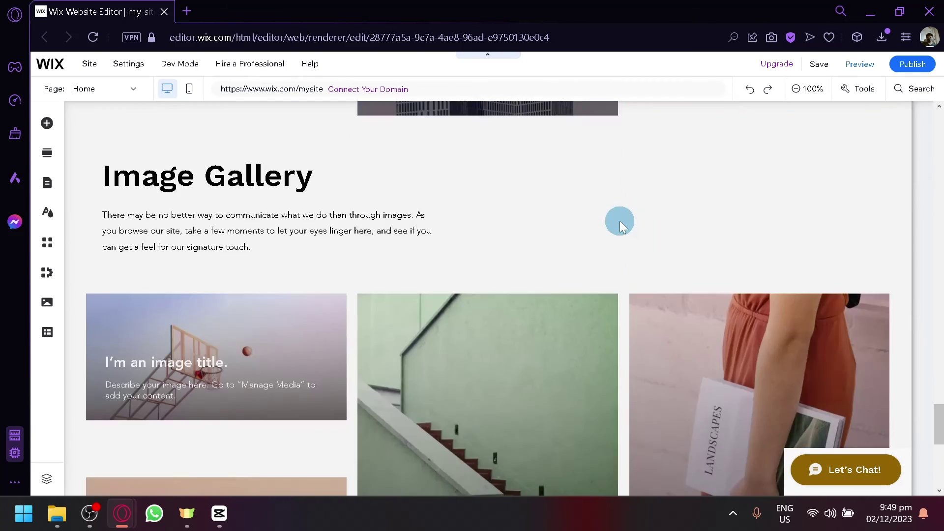
scroll(622, 237, up, 20)
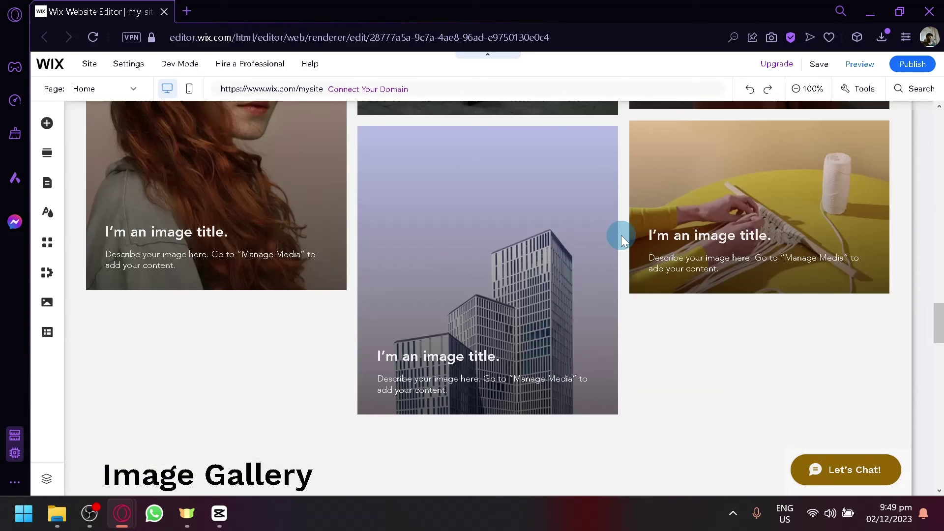
scroll(595, 274, down, 8)
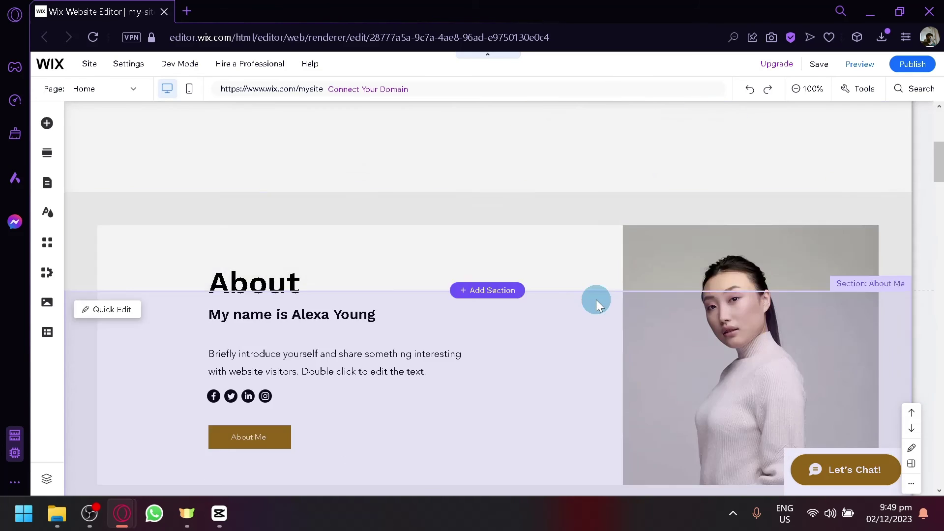
click(339, 283)
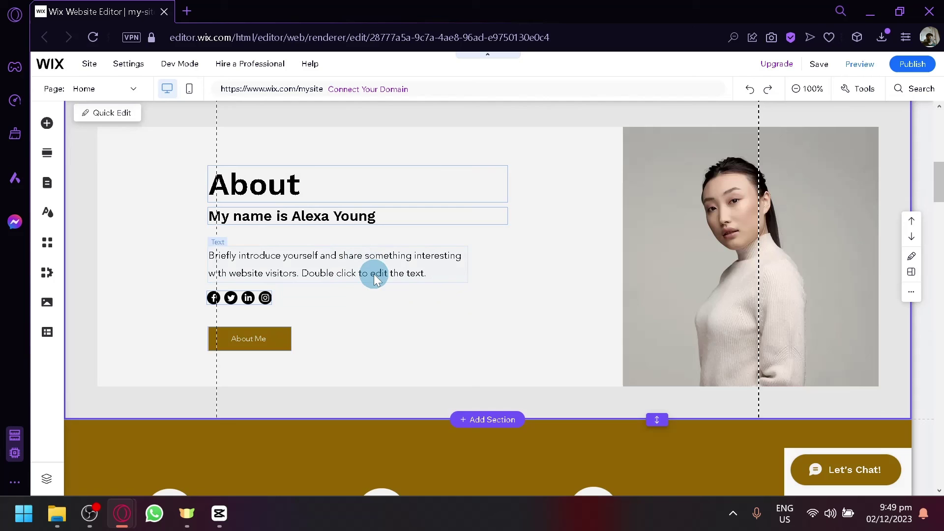
click(376, 271)
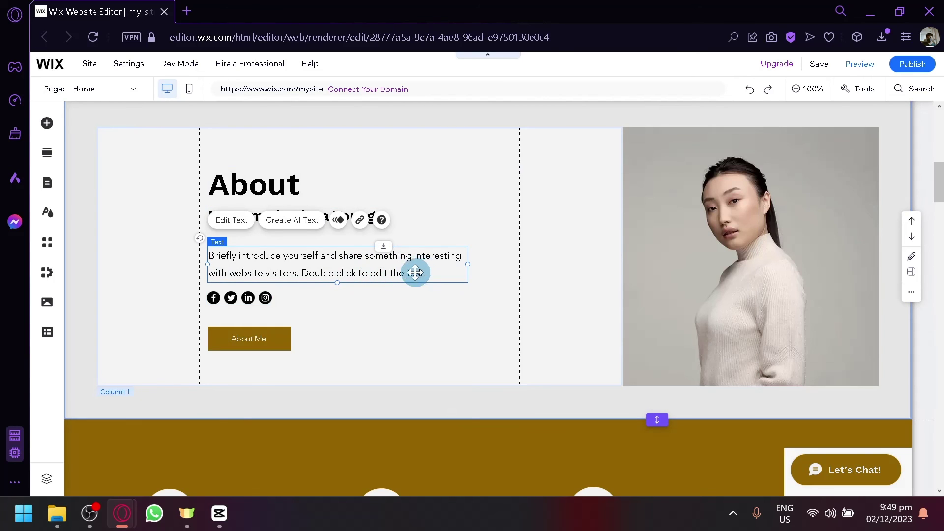